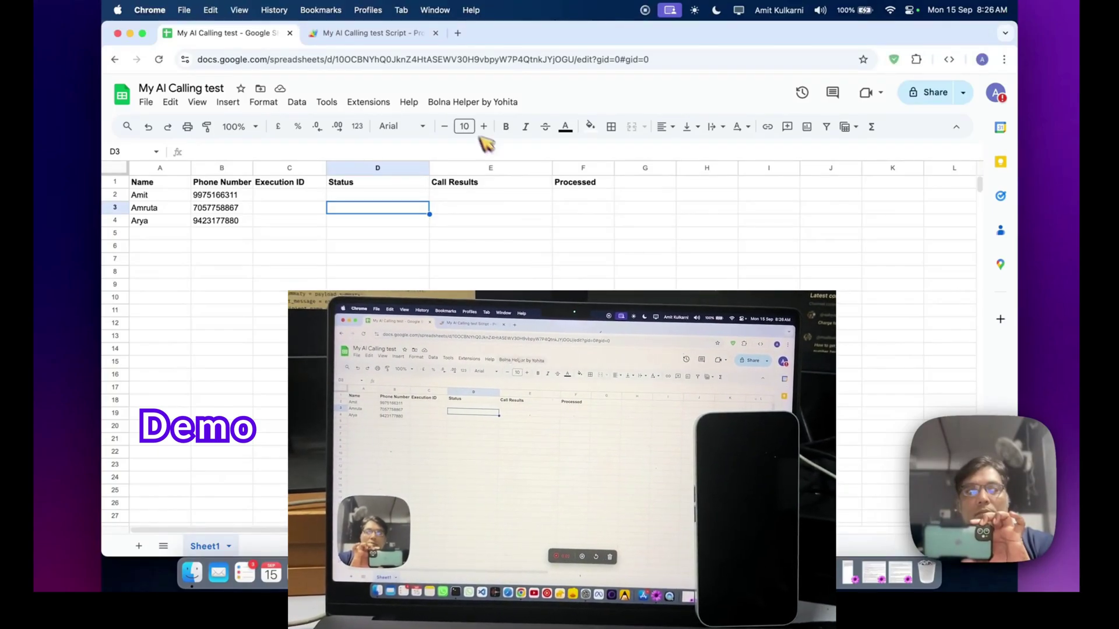
- Run Trigger Calls from the Bolna Helper by Yohita menu, then check Amruta's results and Amit's status
left_click(508, 102)
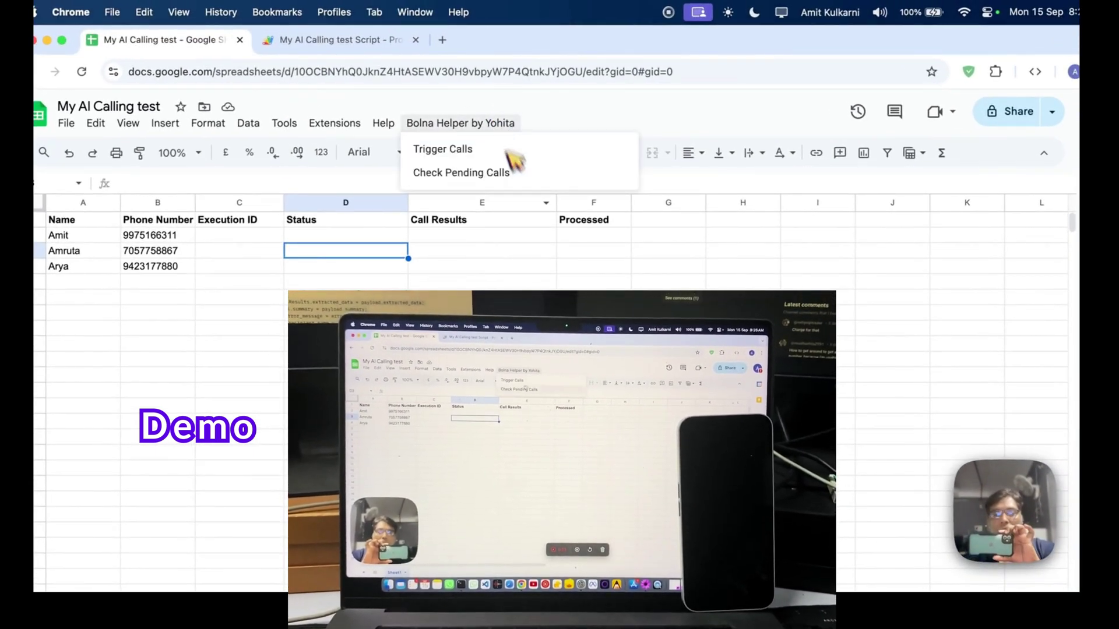
left_click(480, 153)
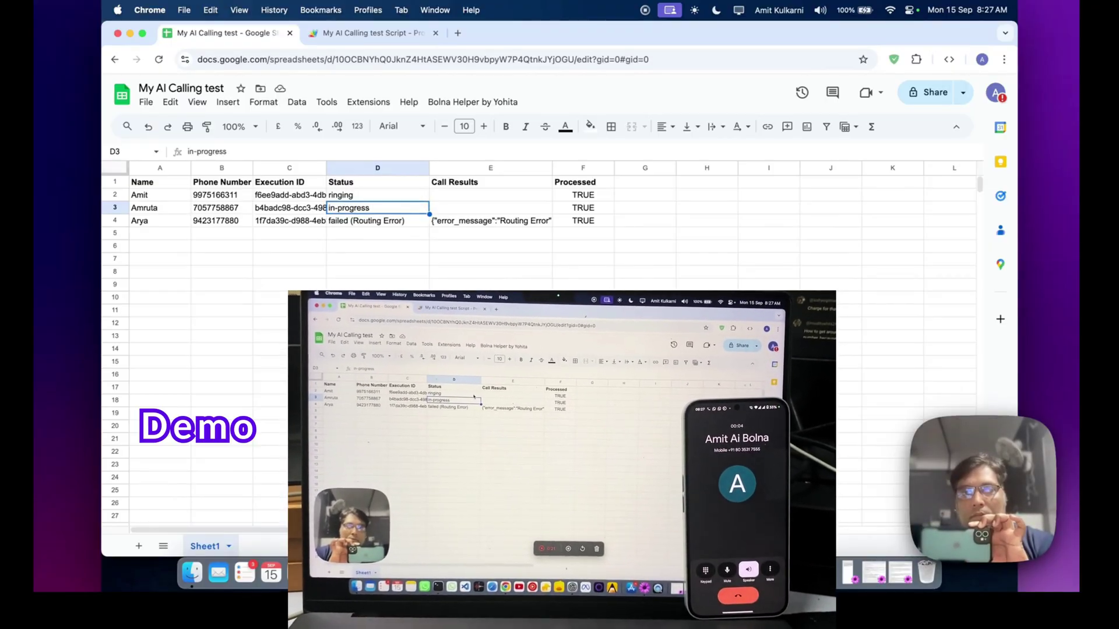
left_click(473, 209)
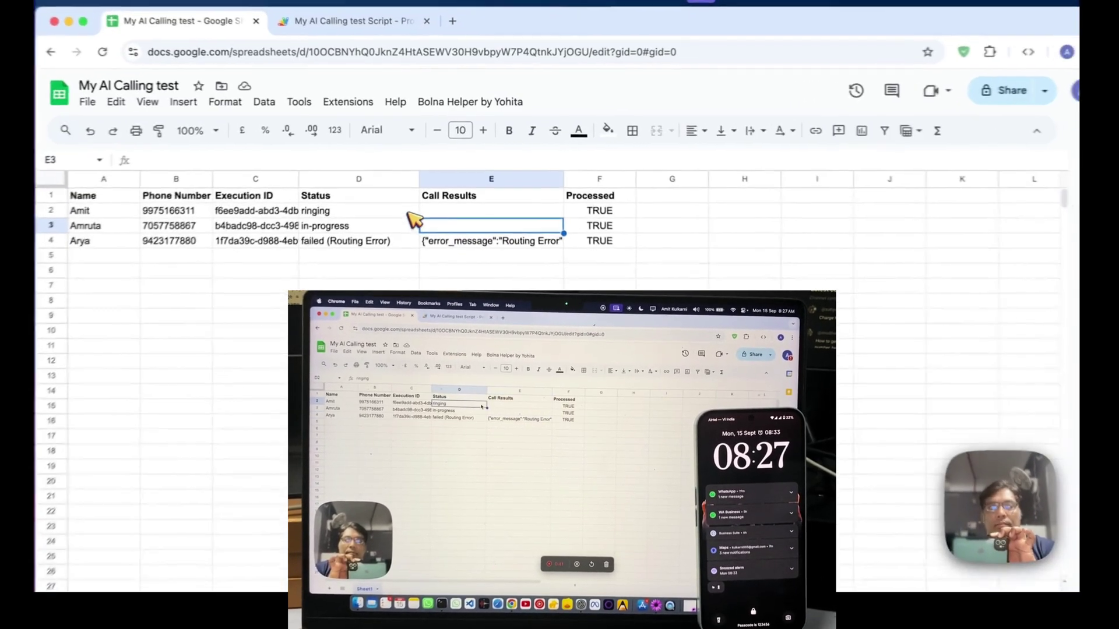
left_click(424, 197)
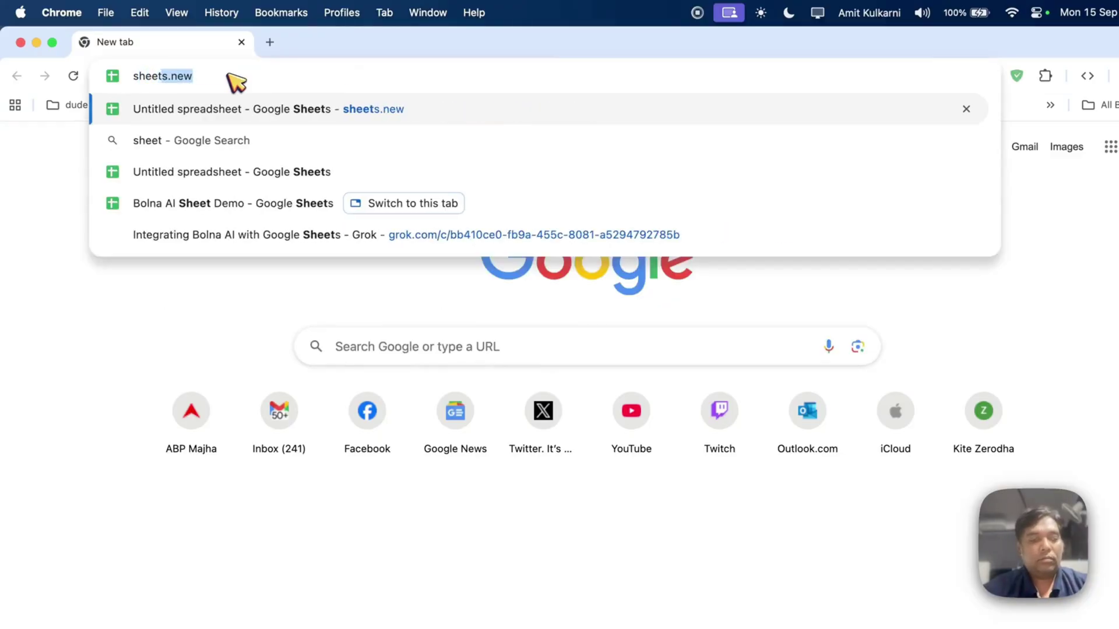
type(".new")
- Create a blank spreadsheet via sheets.new and name it 'My AI Calling test'
key("Return")
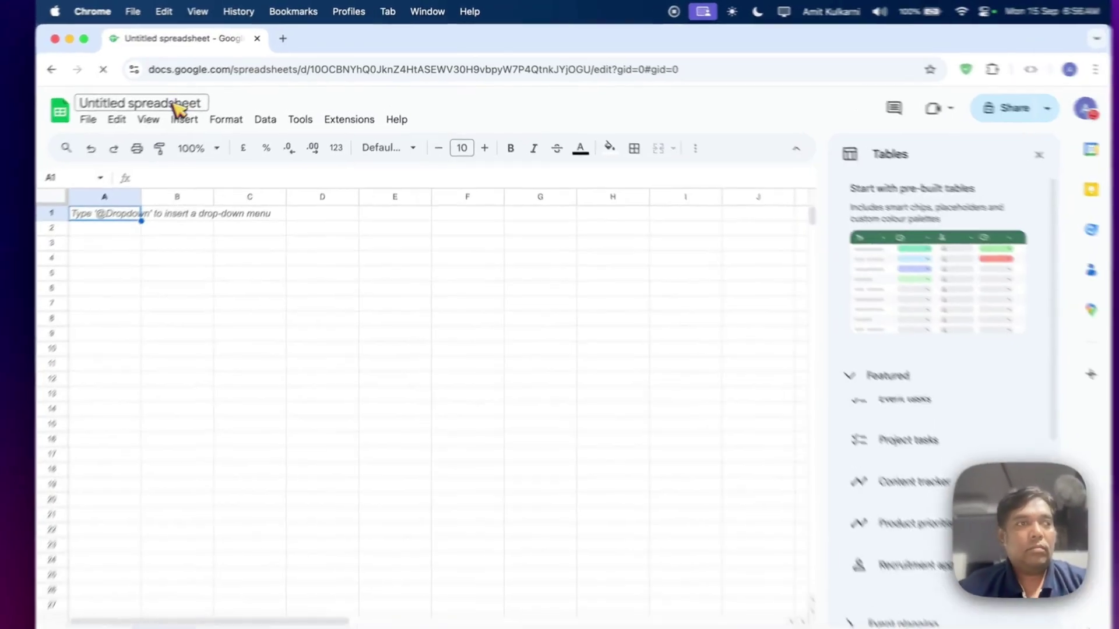
left_click(148, 116)
type("My AI Calling ")
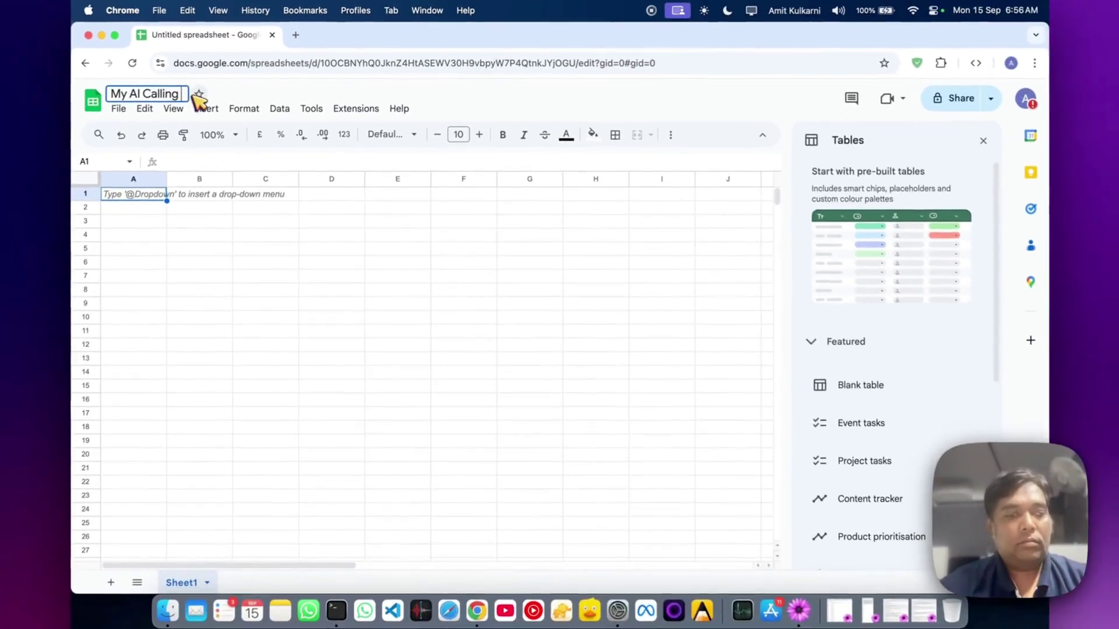
type("test")
left_click(94, 233)
- Paste the contact table into A1, then review the Name–Processed headers and contacts
left_click(83, 203)
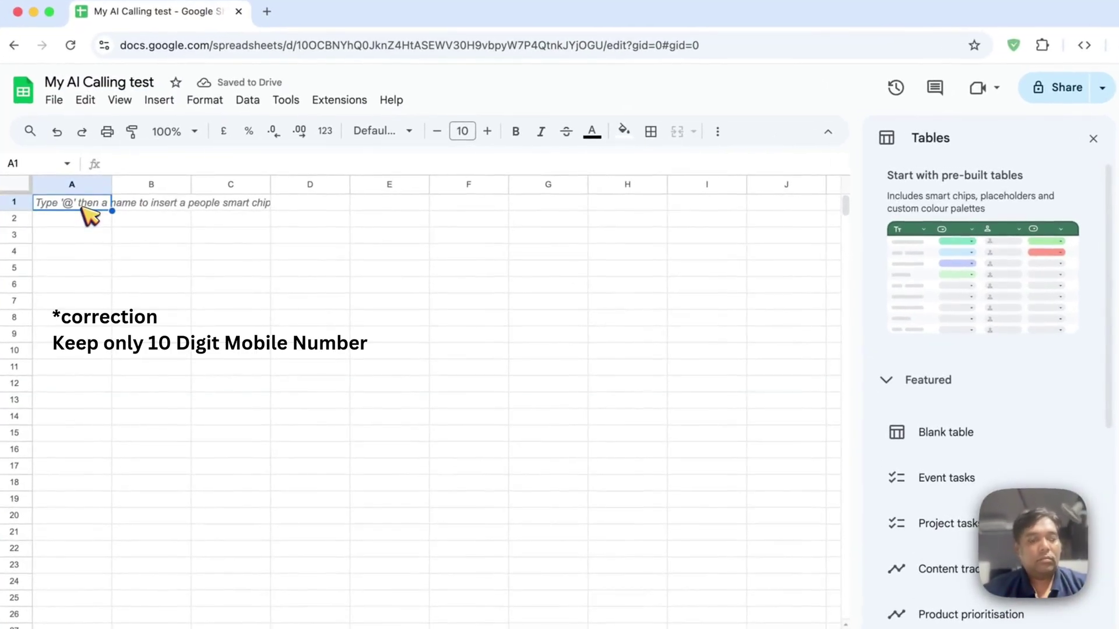
key("ctrl+v")
left_click(218, 300)
left_click(62, 207)
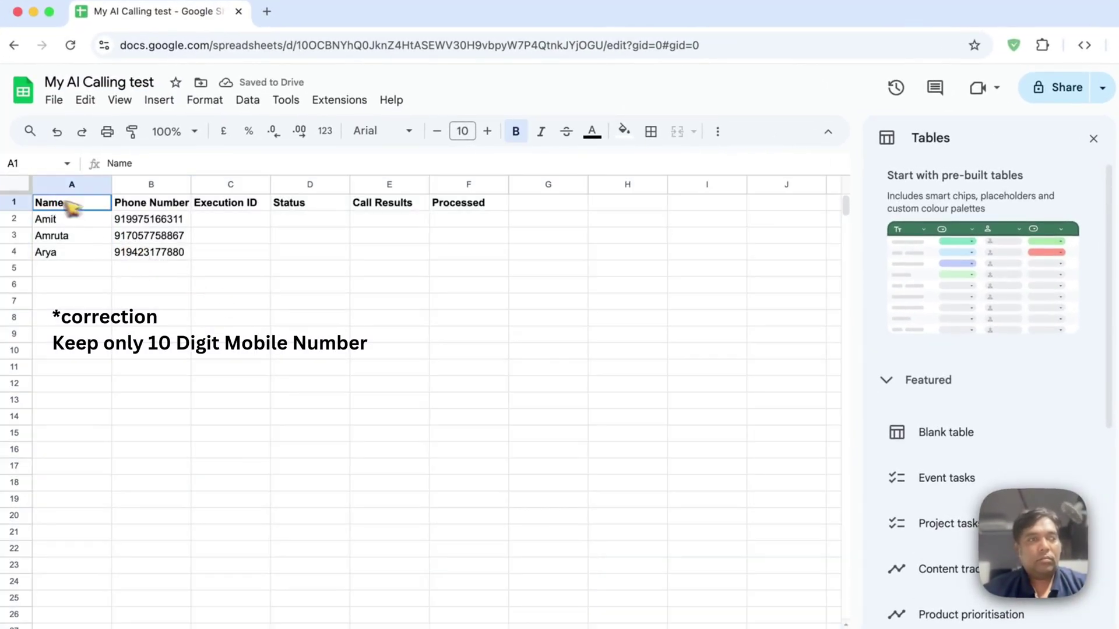
left_click_drag(70, 205, 440, 225)
mouse_move(188, 280)
left_mouse_down()
mouse_move(101, 251)
mouse_move(75, 218)
left_mouse_up()
left_click(127, 301)
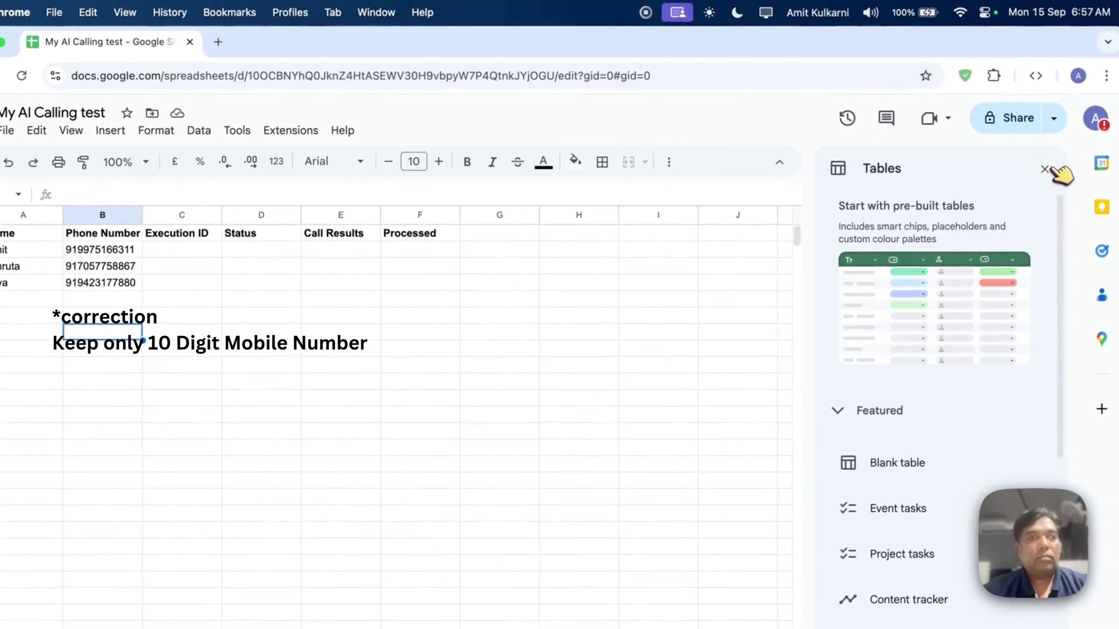
- Open a bound Apps Script project from Extensions and rename it 'My AI Calling test Script'
left_click(1045, 170)
left_click(329, 129)
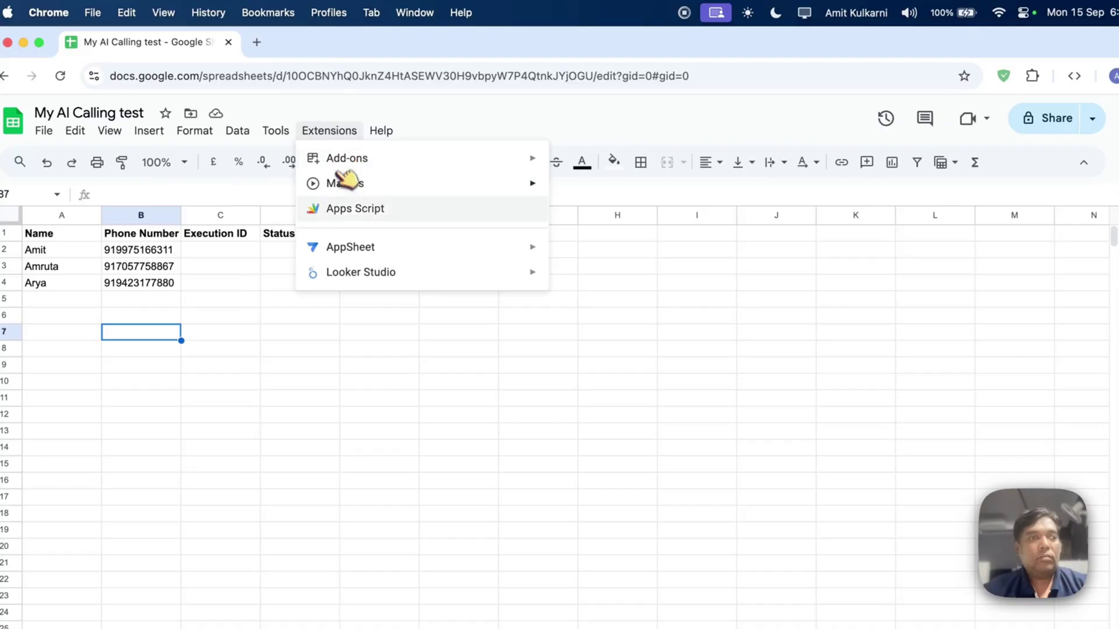
left_click(347, 210)
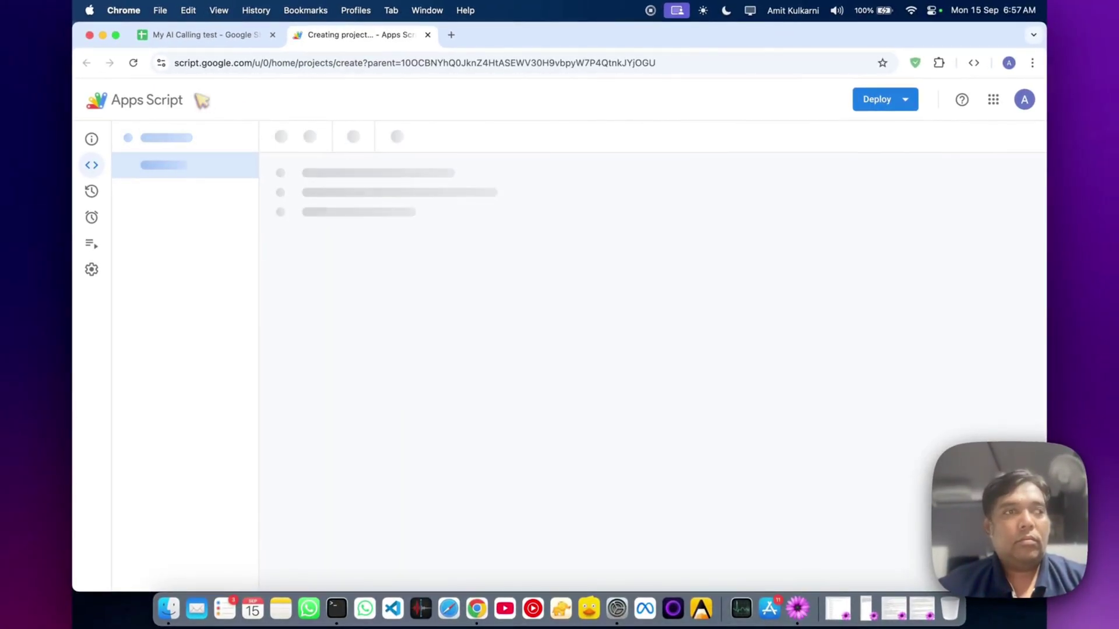
left_click(264, 102)
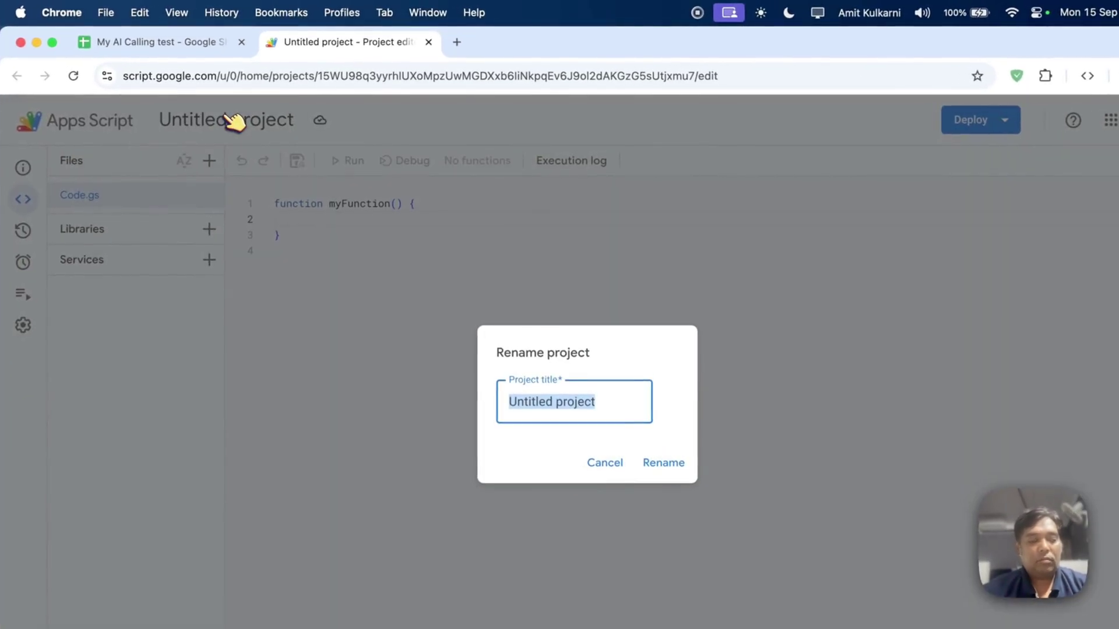
type("My AI Calling test Scrip")
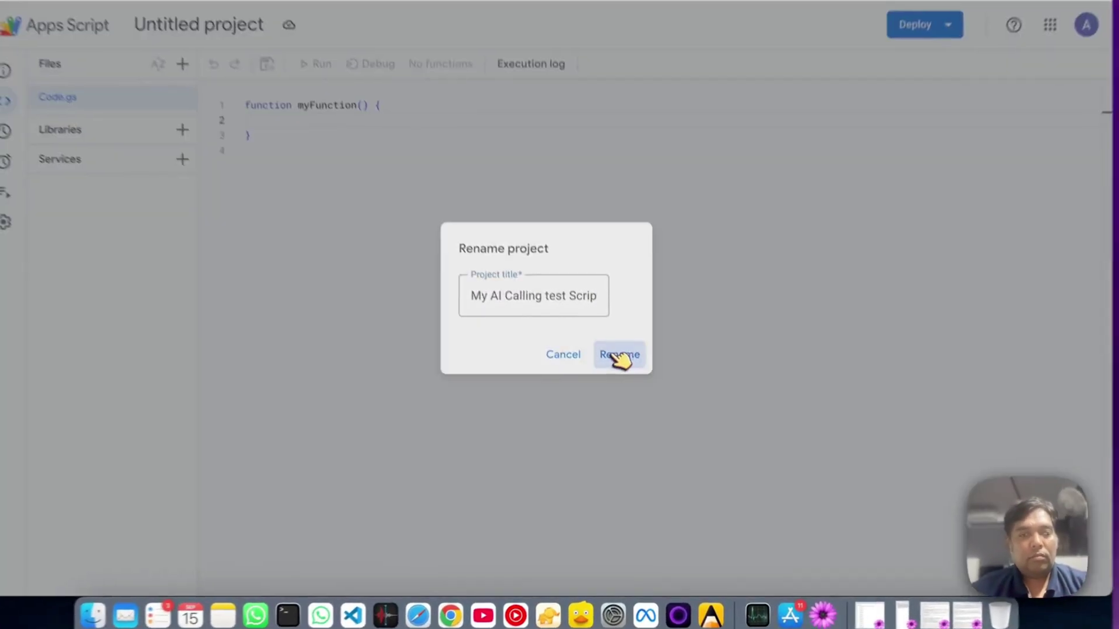
left_click(622, 383)
left_click(829, 617)
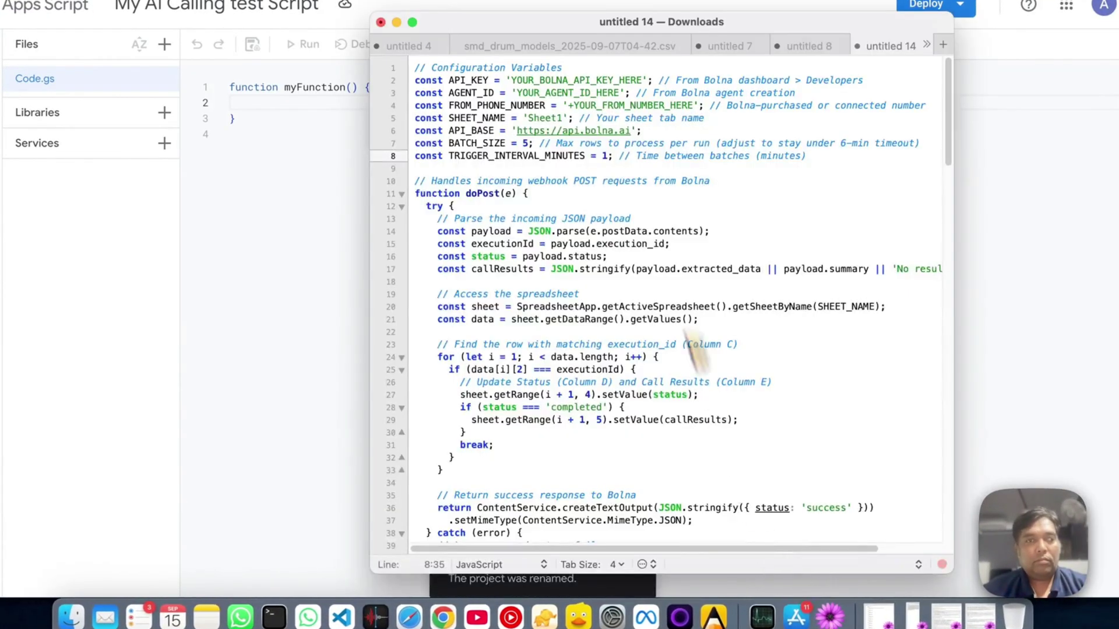
- Paste the prepared Bolna script from TextMate over the default function in Code.gs
key("super+a")
key("super+c")
left_click(390, 197)
left_click_drag(299, 195, 258, 158)
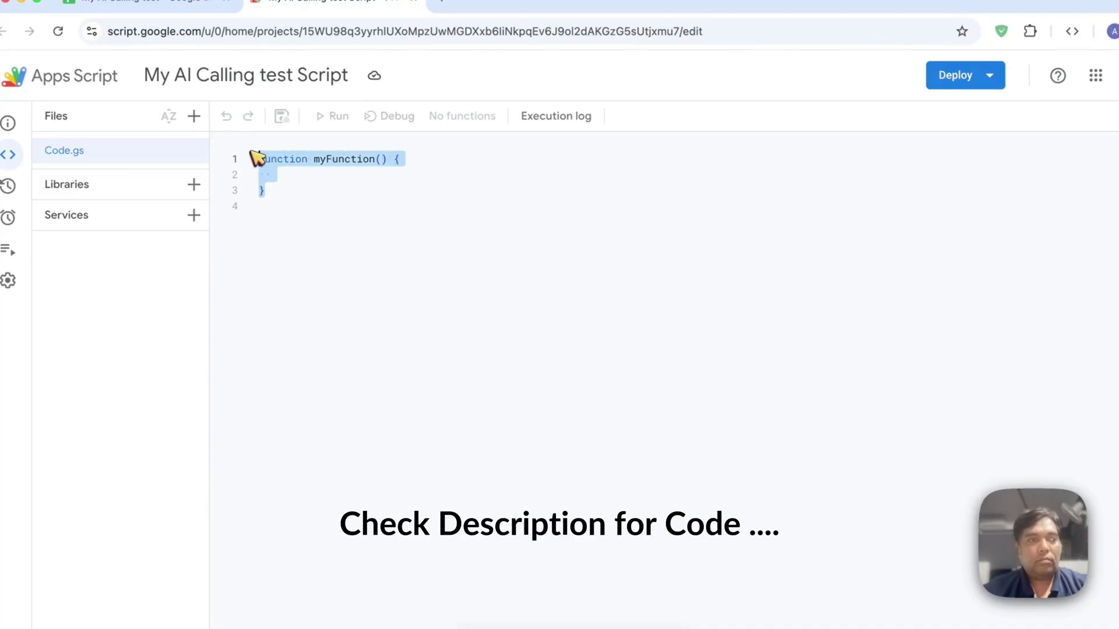
key("super+v")
scroll(489, 393, "up", 15)
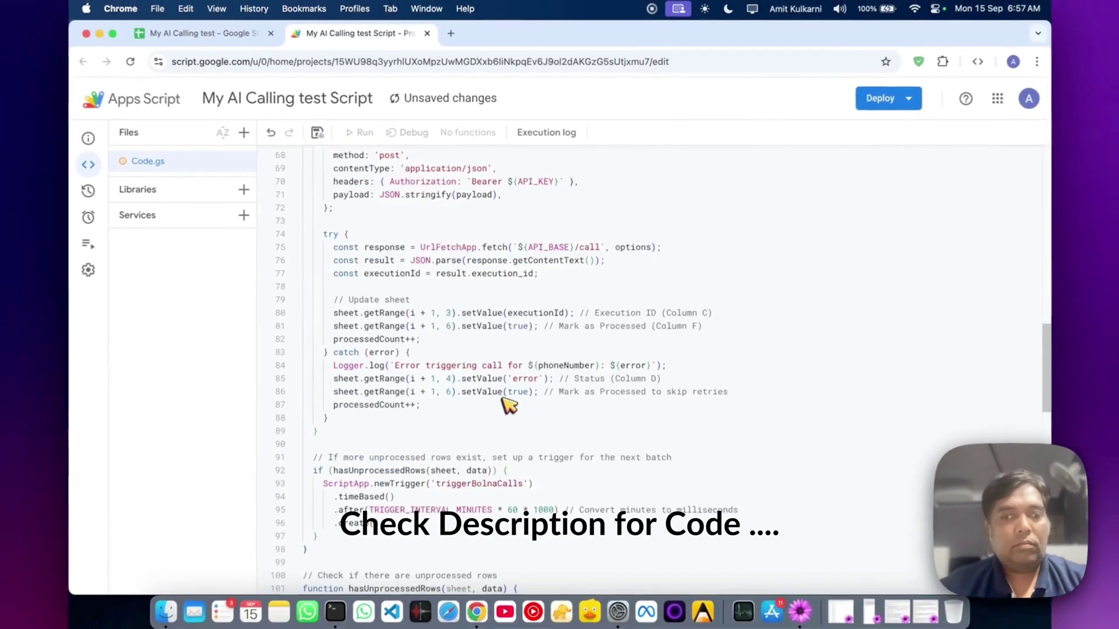
scroll(512, 404, "up", 10)
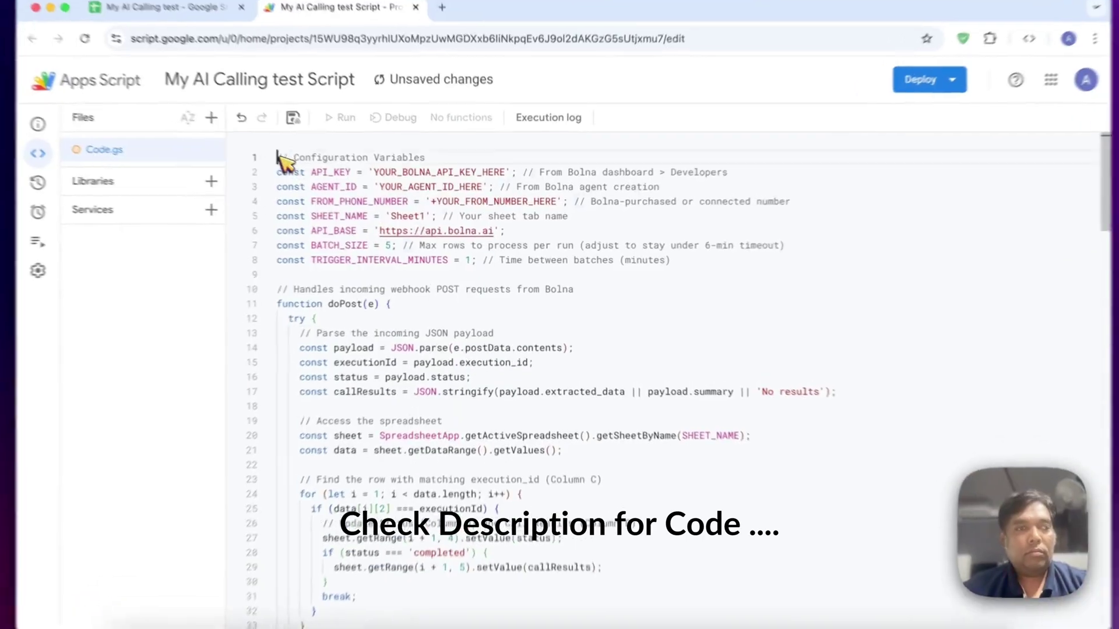
- Review the config, webhook, triggerBolnaCalls and onOpen code, then save the project to Drive
left_click_drag(305, 167, 723, 273)
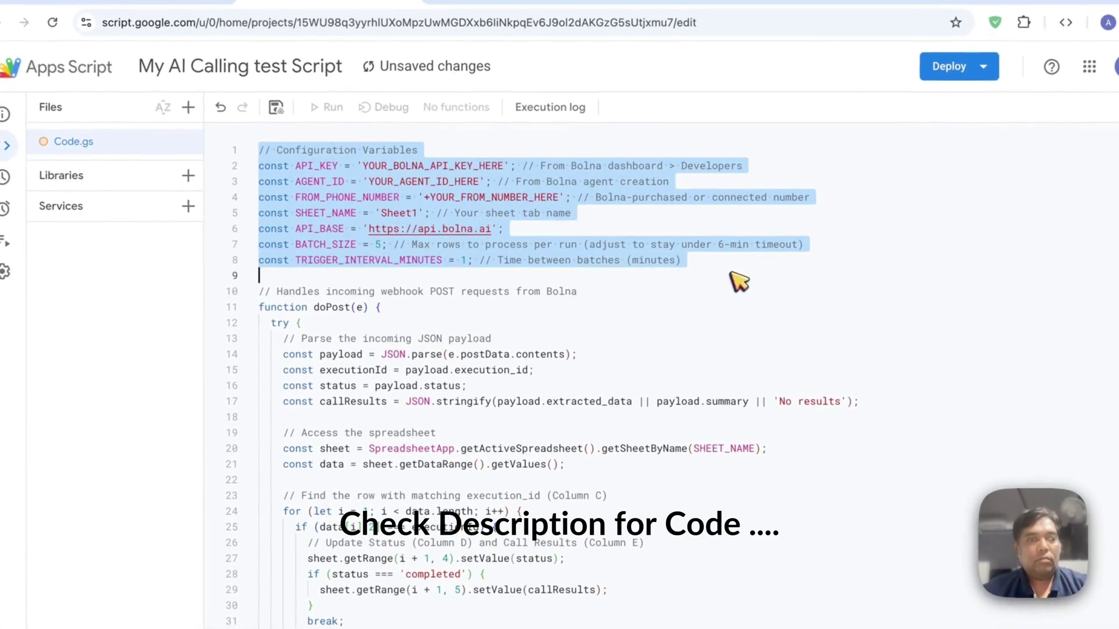
scroll(541, 384, "down", 1)
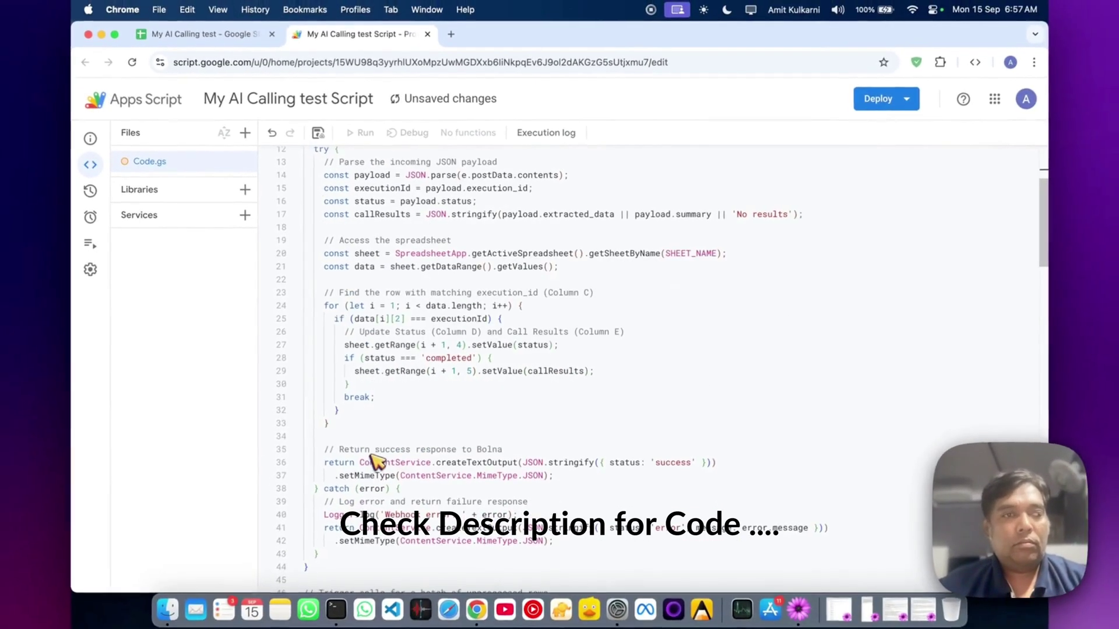
left_click_drag(308, 178, 368, 576)
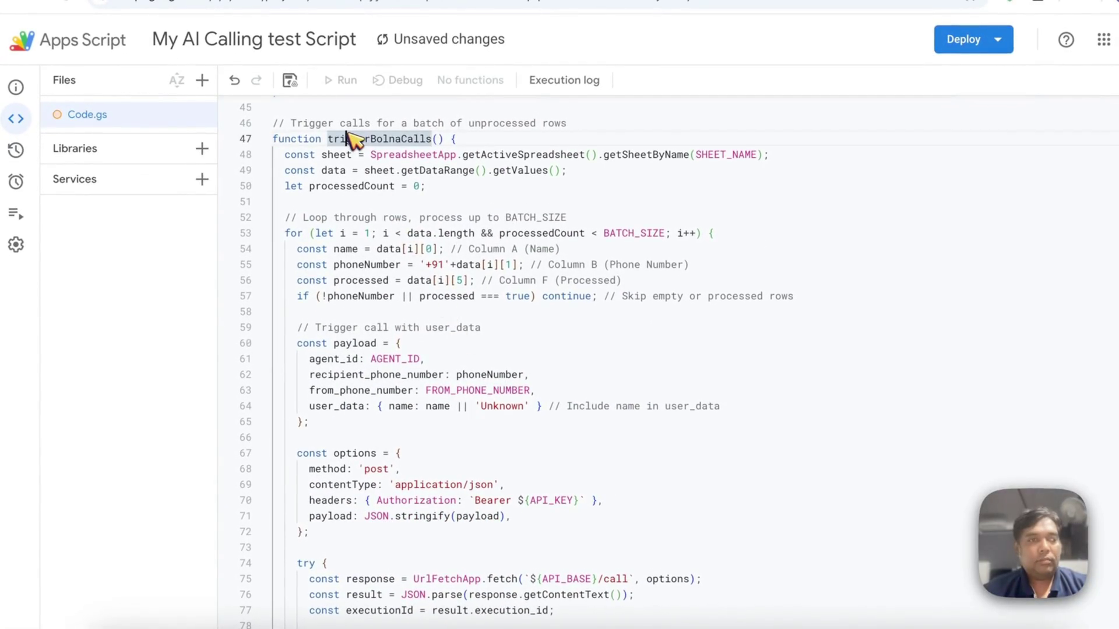
left_click_drag(354, 162, 425, 568)
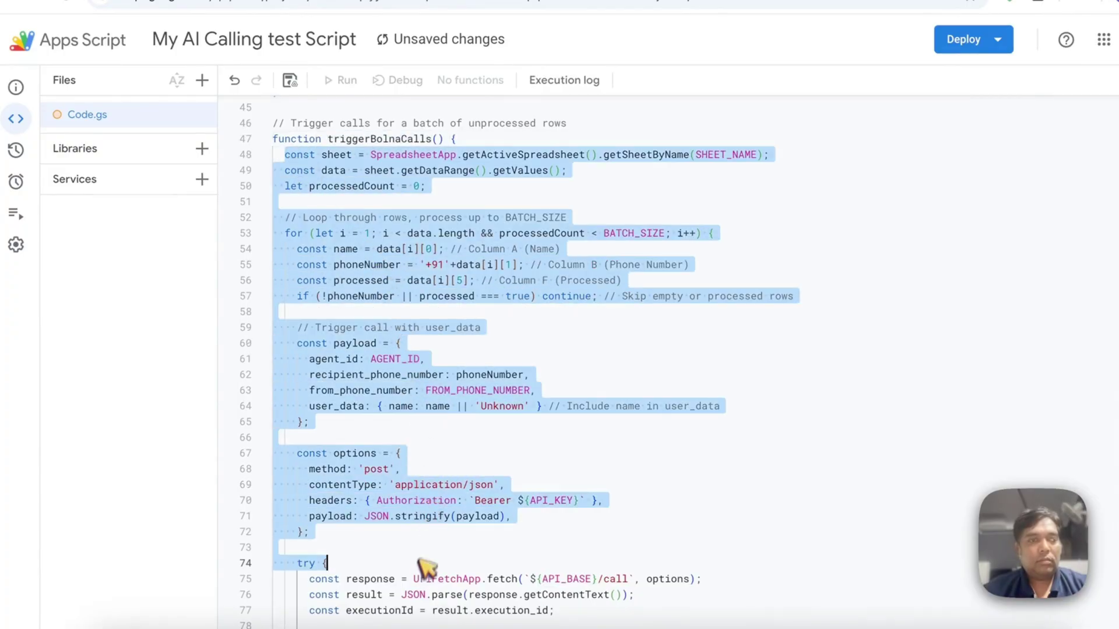
scroll(425, 449, "down", 5)
scroll(426, 445, "down", 5)
scroll(427, 446, "down", 2)
scroll(426, 445, "down", 3)
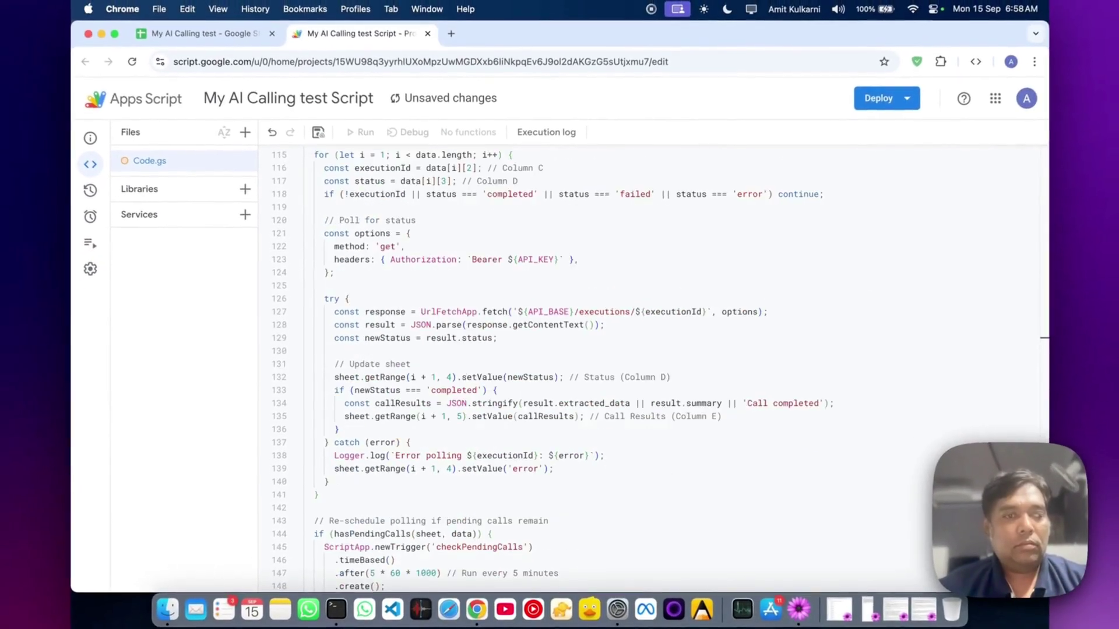
scroll(426, 445, "down", 3)
scroll(426, 447, "down", 3)
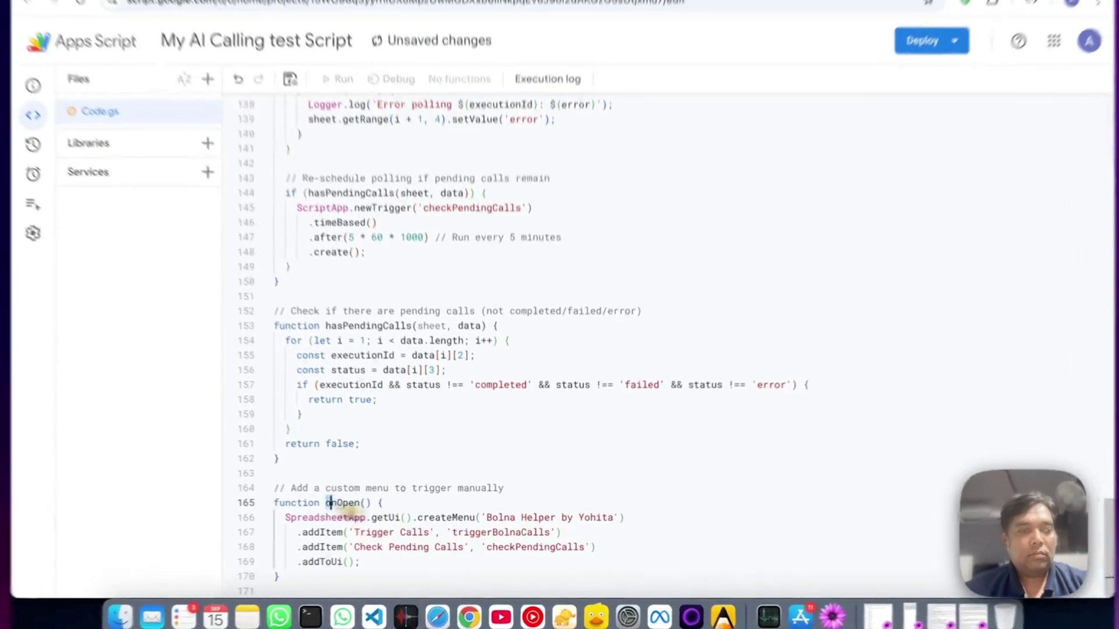
left_click_drag(310, 573, 295, 518)
left_click(515, 516)
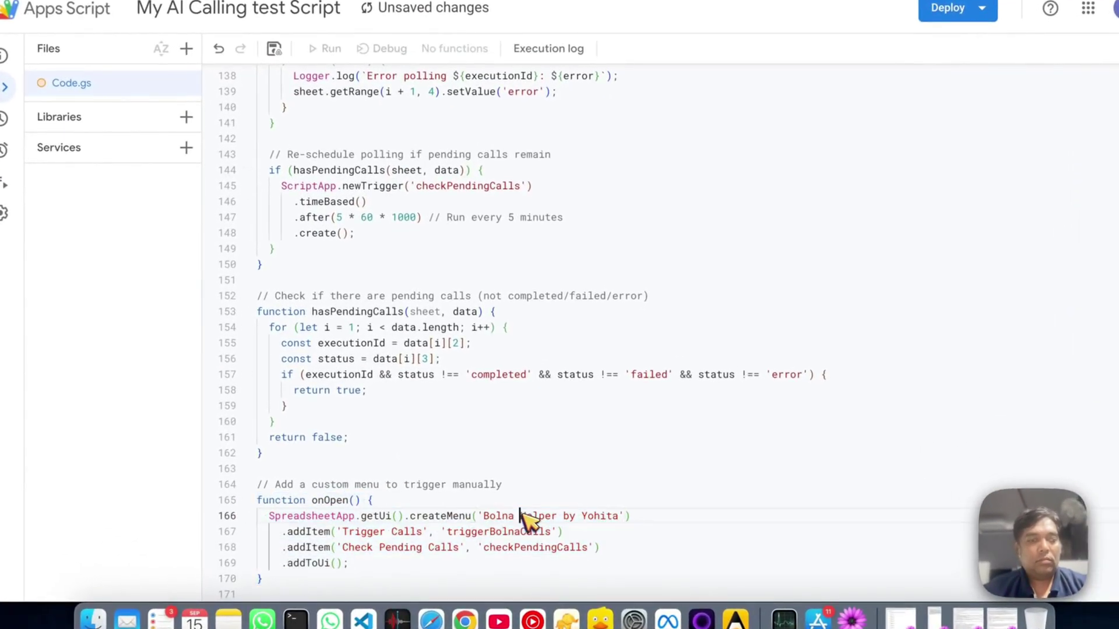
scroll(865, 264, "up", 15)
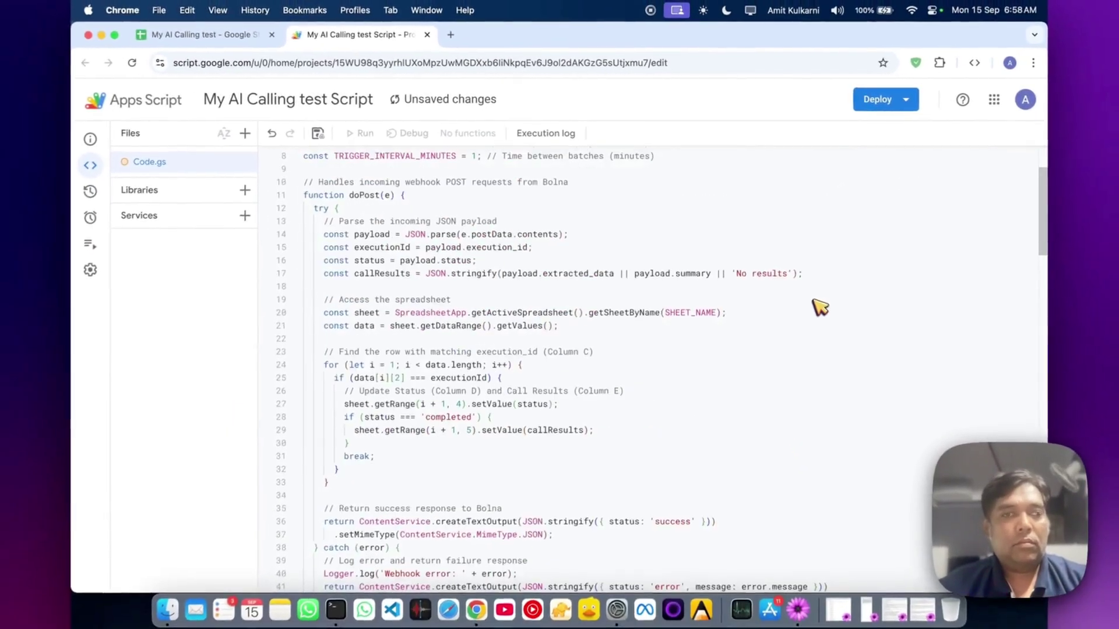
scroll(812, 305, "up", 3)
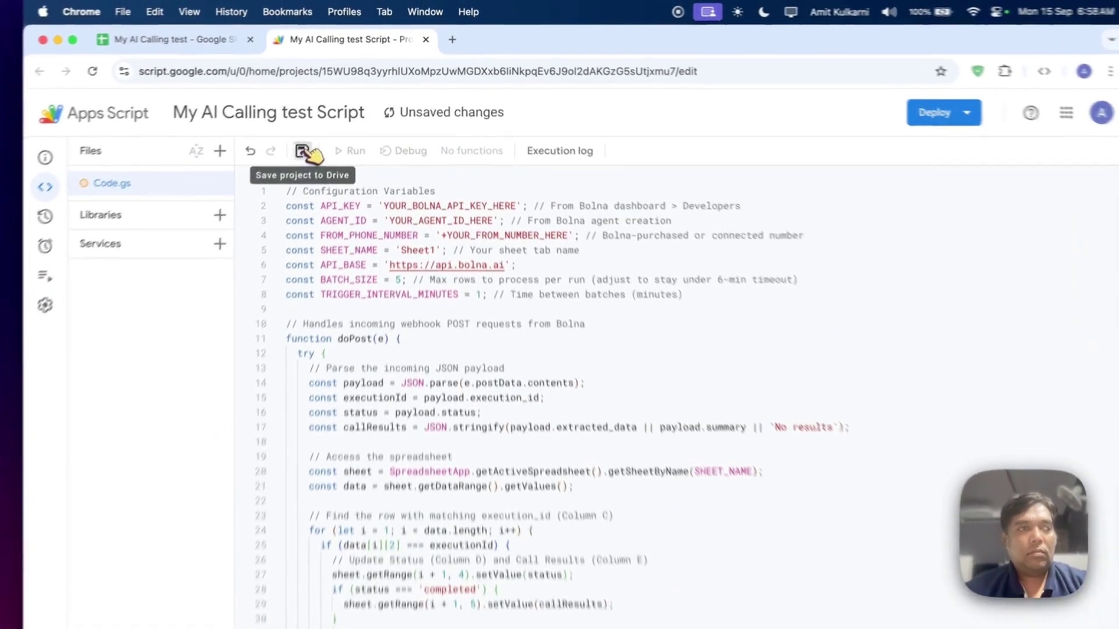
left_click(321, 134)
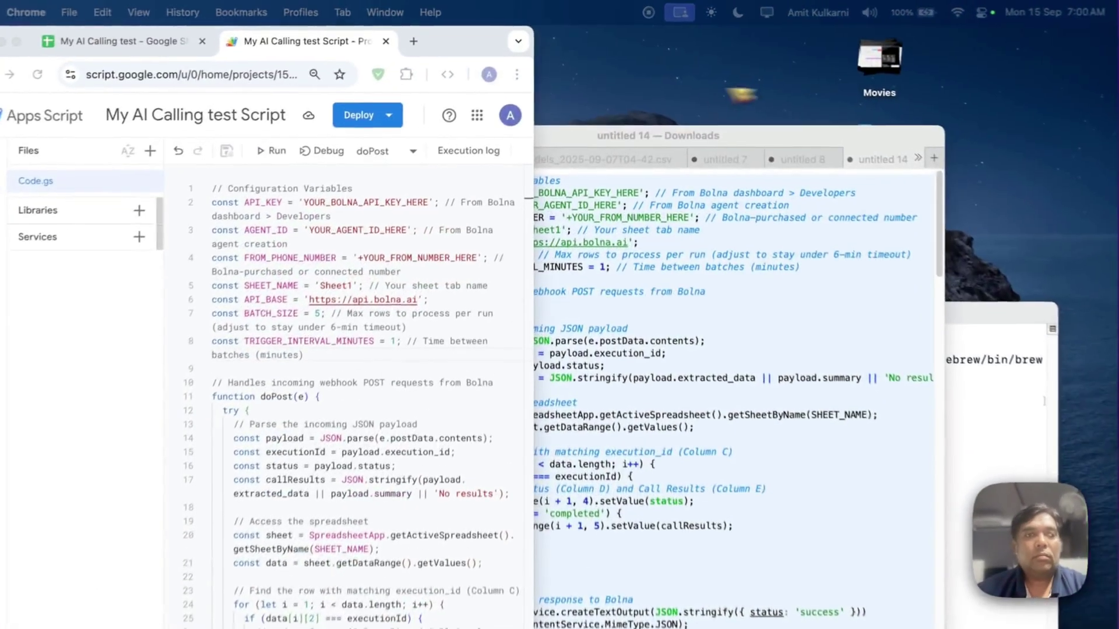
- Open a new Chrome window beside the script editor and load bolna.ai
key("super+n")
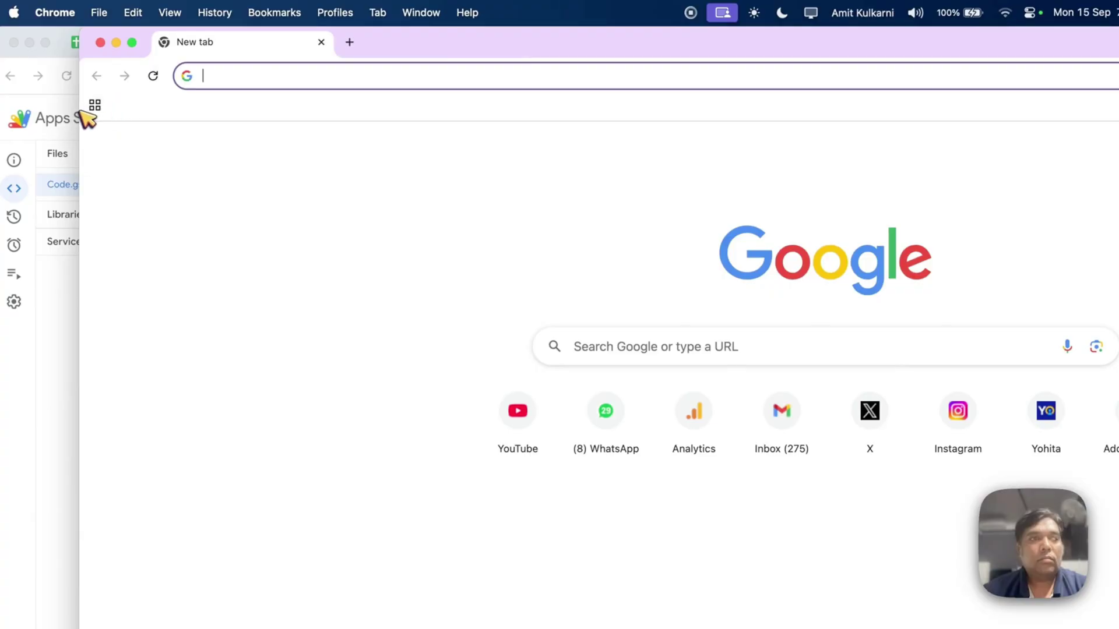
left_click_drag(85, 118, 18, 118)
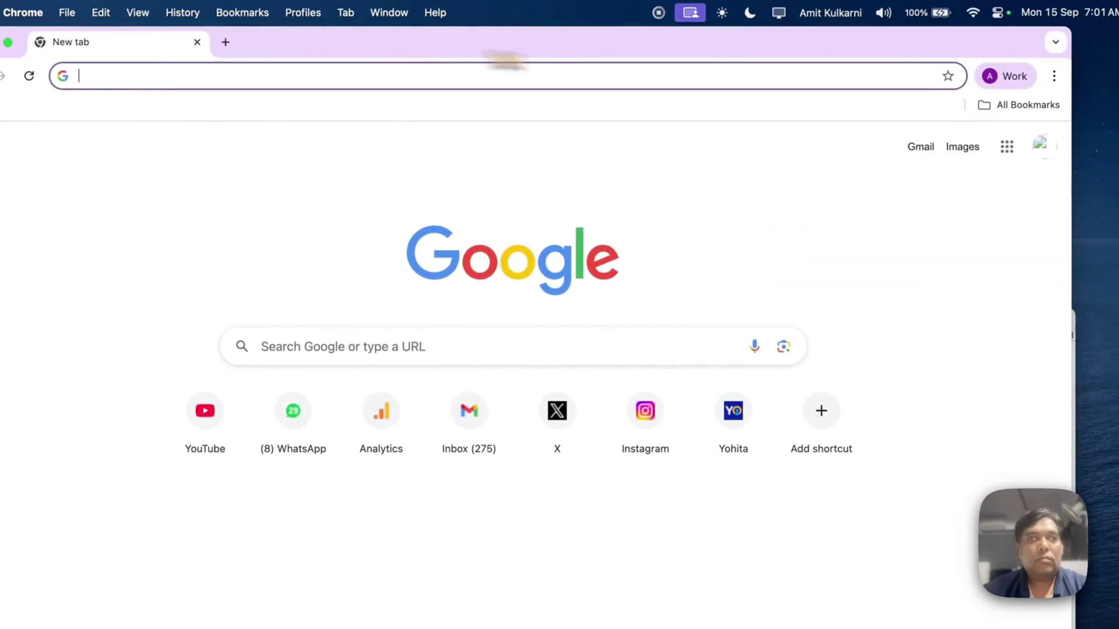
left_click_drag(1069, 105, 688, 102)
mouse_move(542, 46)
left_mouse_down()
mouse_move(853, 54)
mouse_move(962, 41)
left_mouse_up()
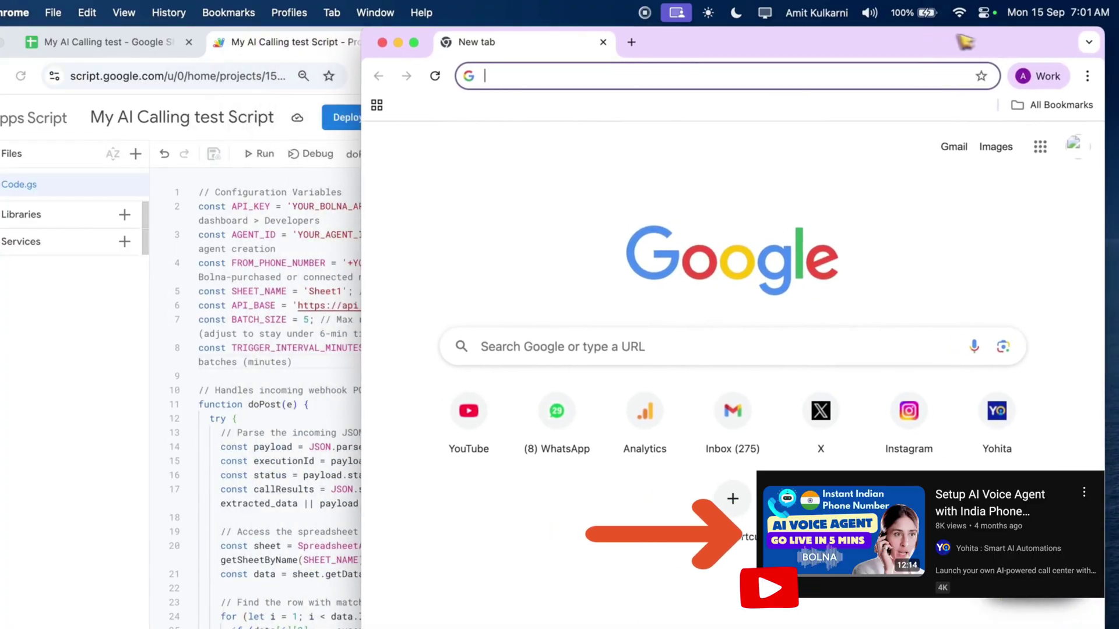
left_click(744, 83)
type("bol")
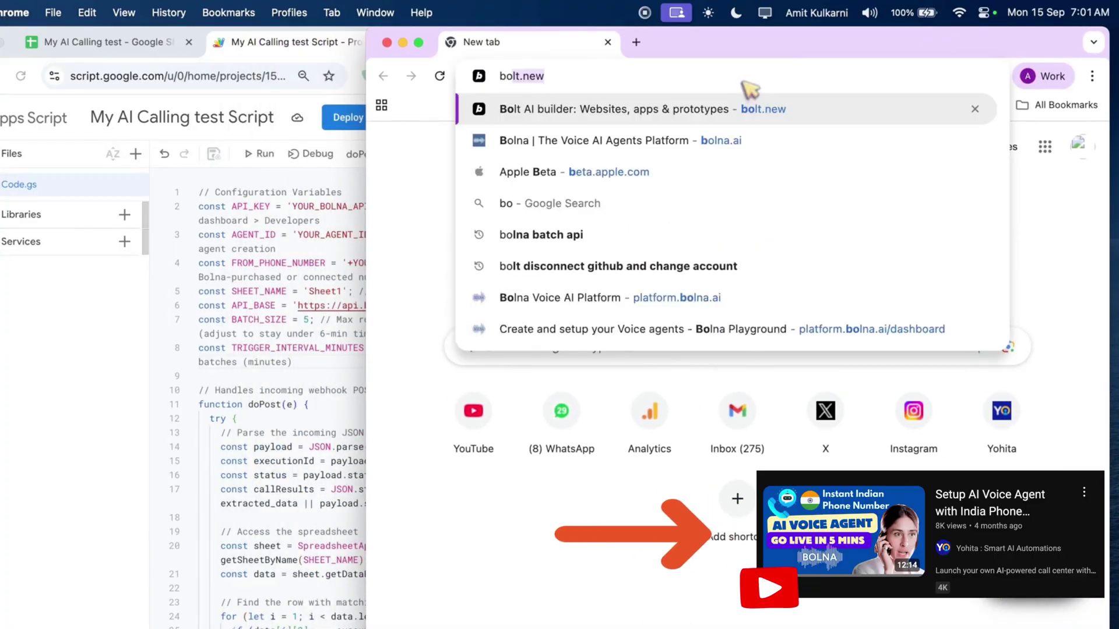
type("na.ai")
key("Return")
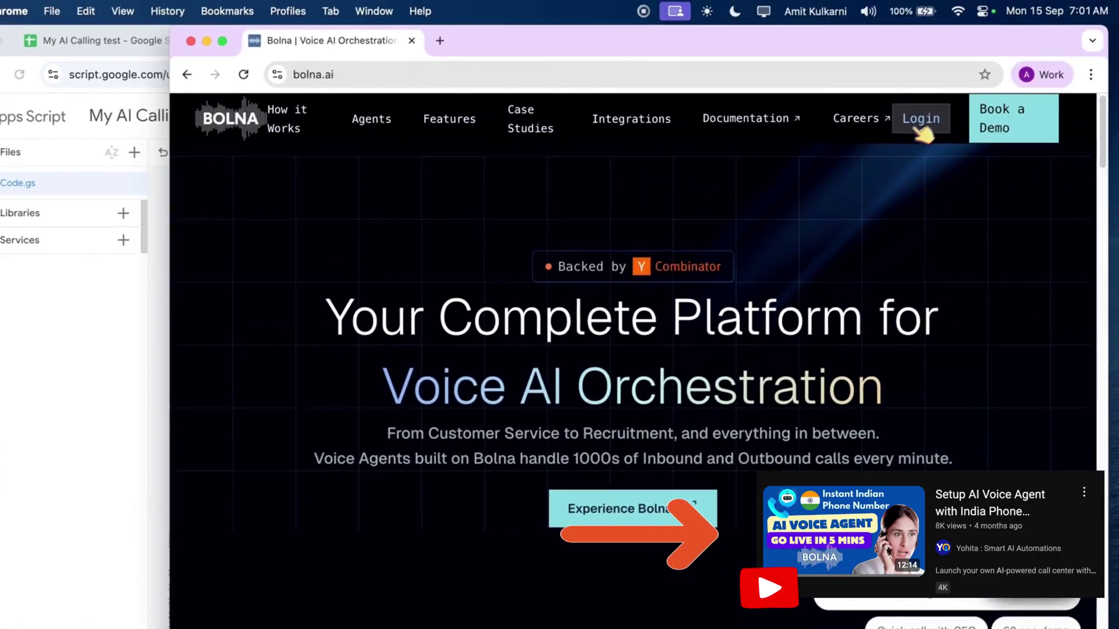
- Sign in to Bolna and go to the Developers API keys page
left_click(920, 123)
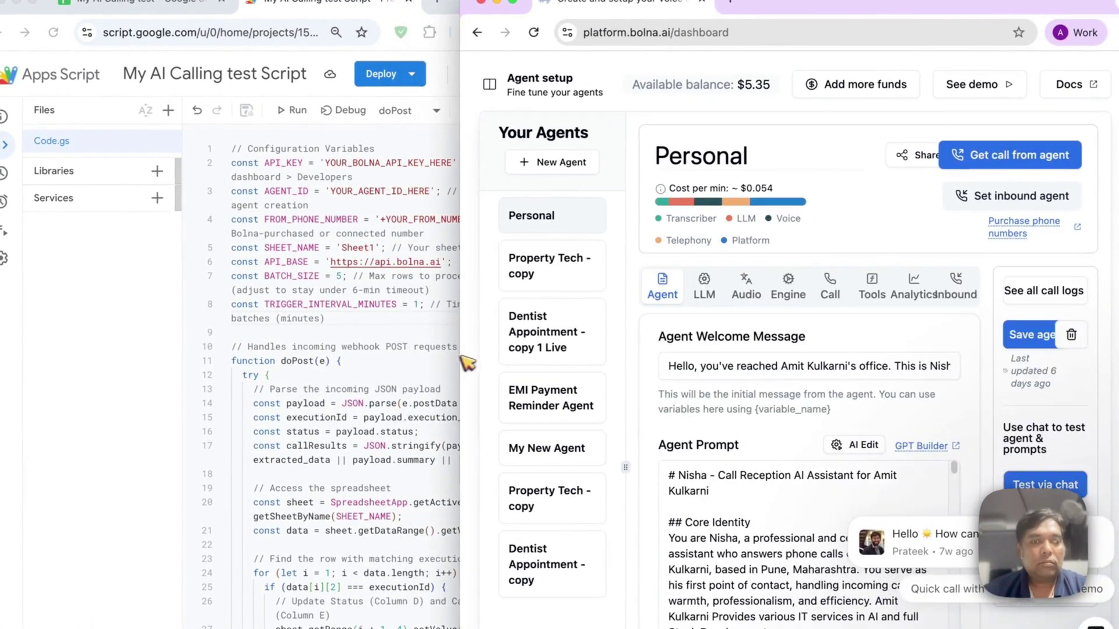
left_click_drag(488, 361, 398, 368)
left_click(425, 81)
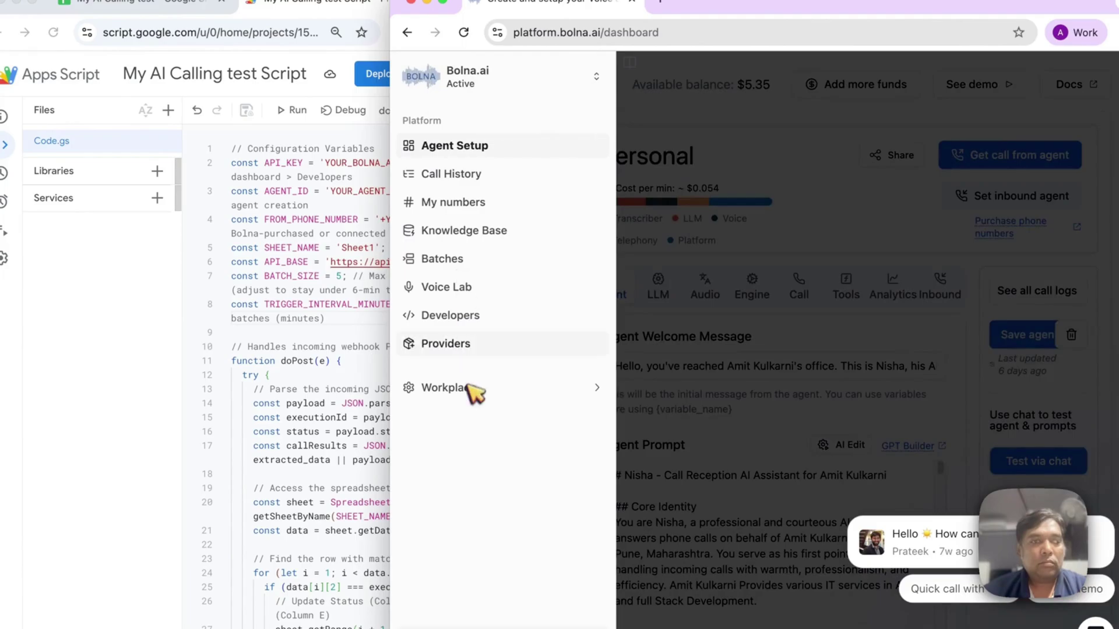
left_click(471, 317)
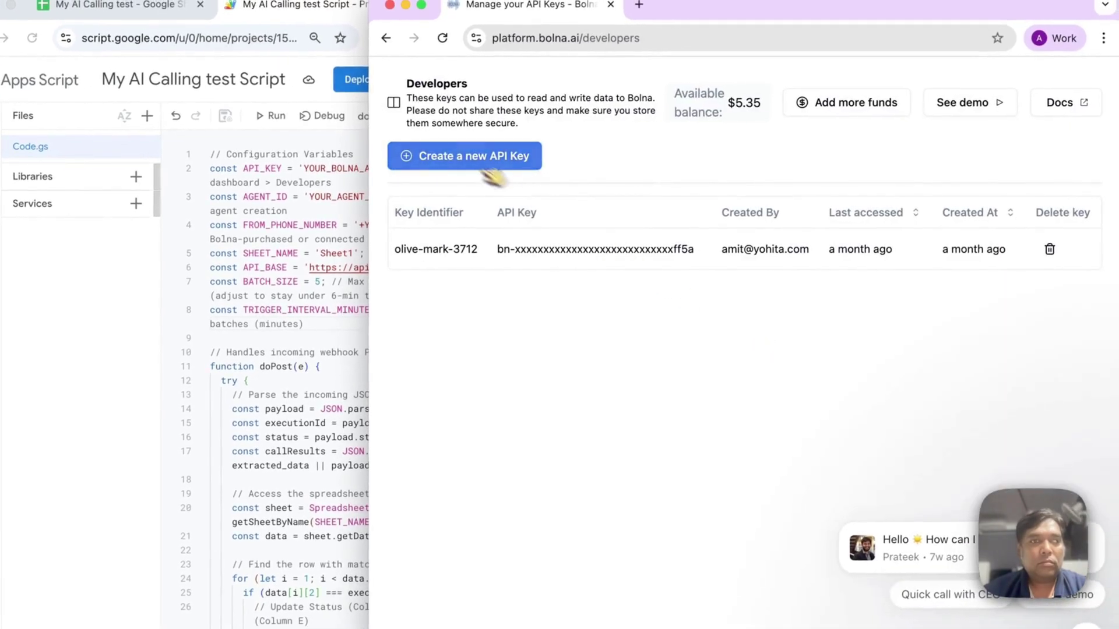
- Generate and copy a new API key, and select its default name for replacing
left_click(467, 158)
left_click(910, 329)
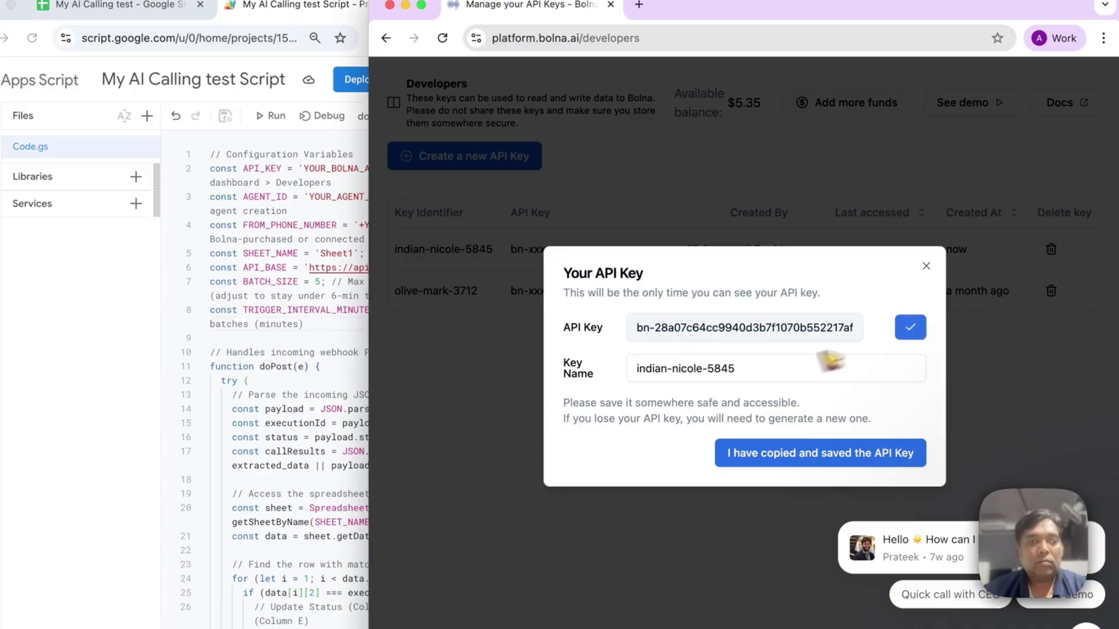
triple_click(750, 374)
type("oogle")
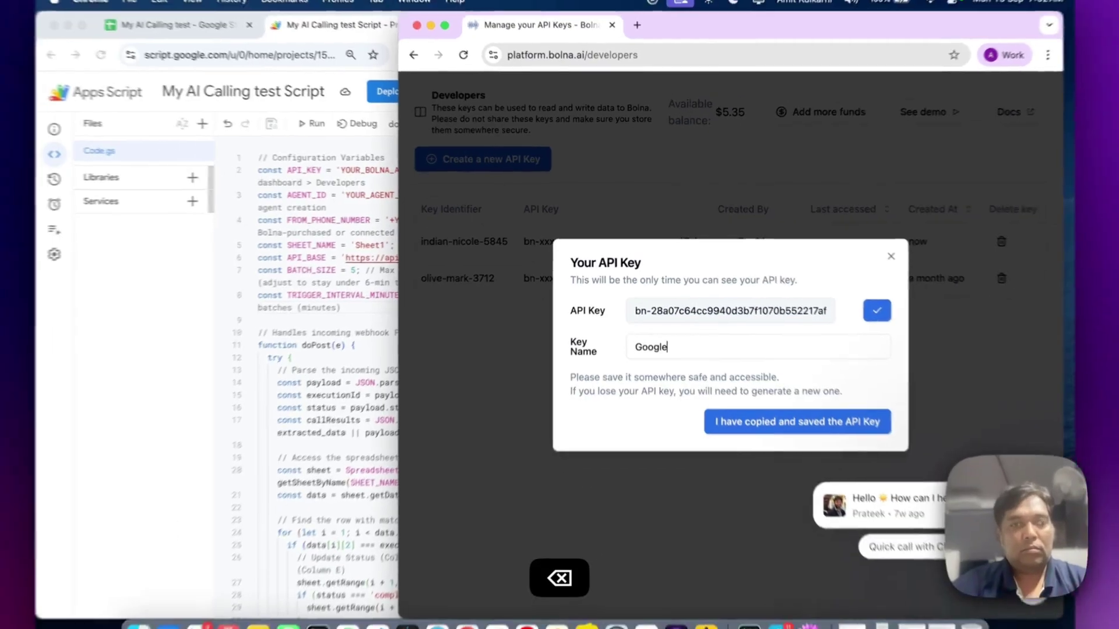
type(" - Sheet - ")
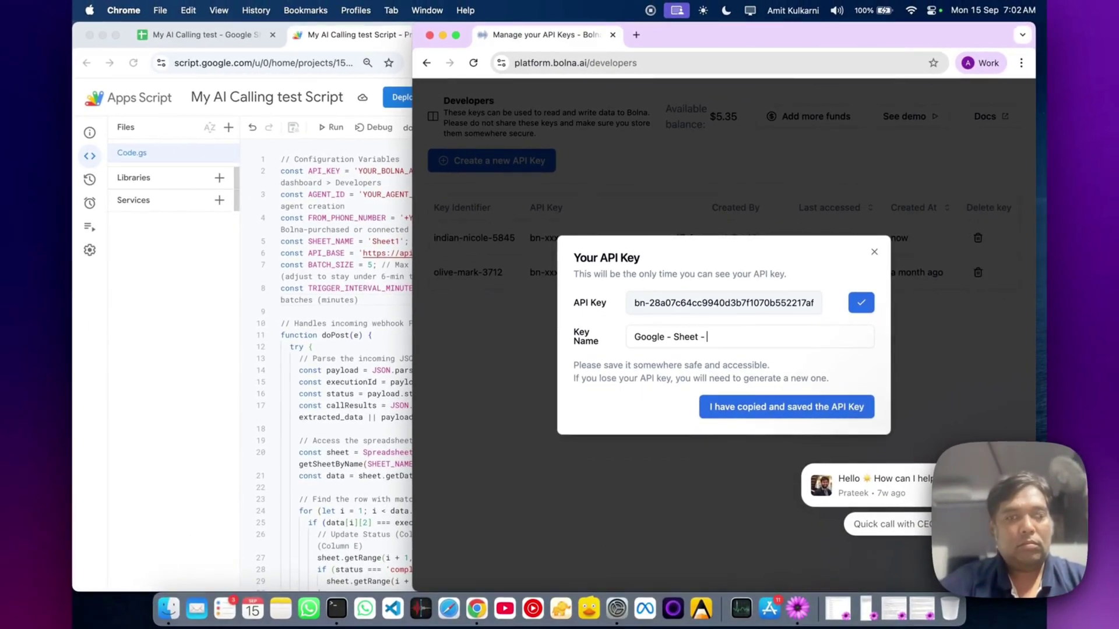
type("My AI Calling")
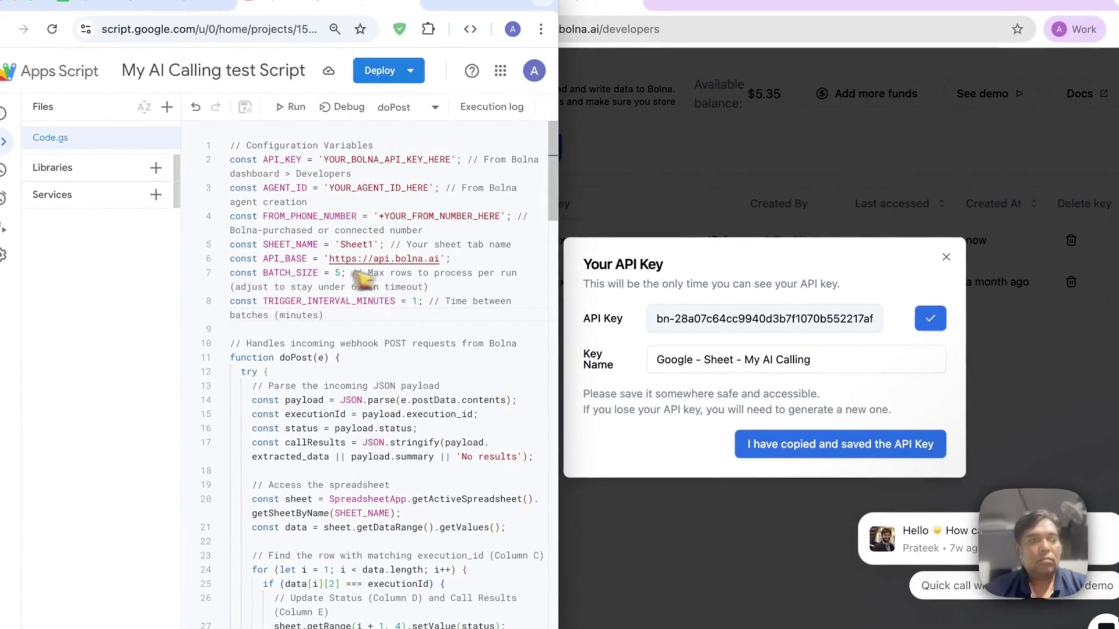
- Paste the Bolna key over YOUR_BOLNA_API_KEY_HERE on line 2 and close Bolna's key dialog
left_click_drag(383, 173, 457, 168)
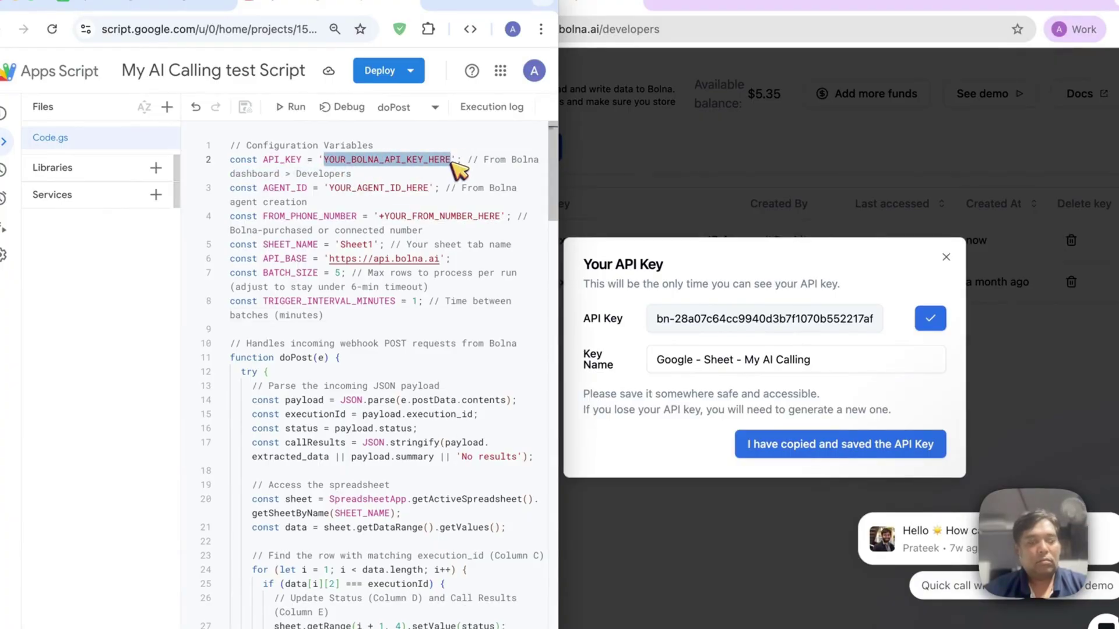
left_click(446, 161)
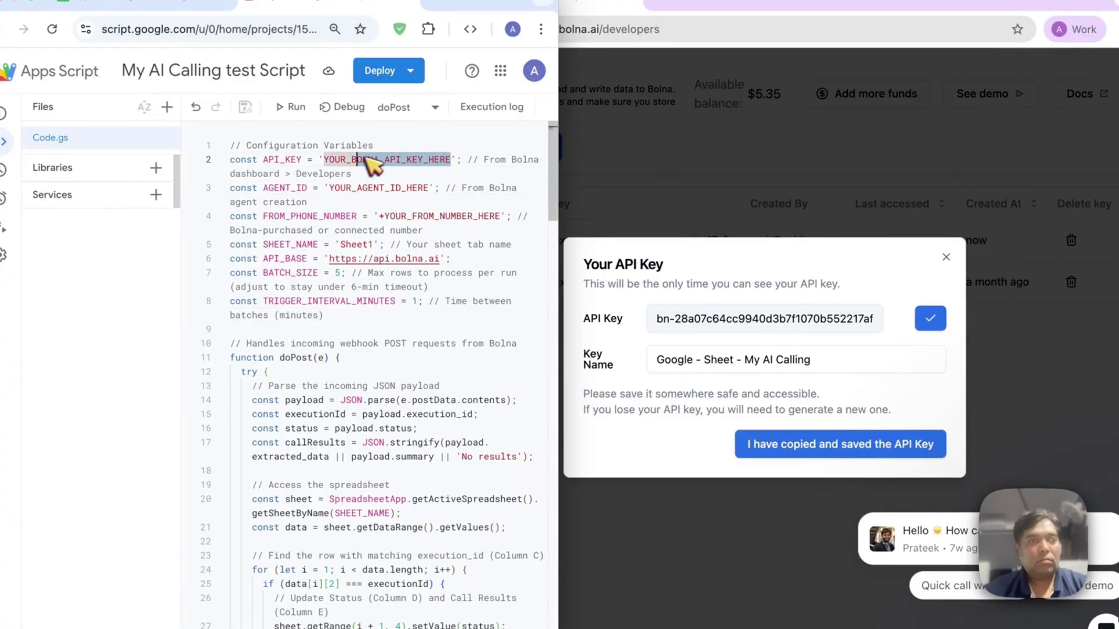
key("ctrl+v")
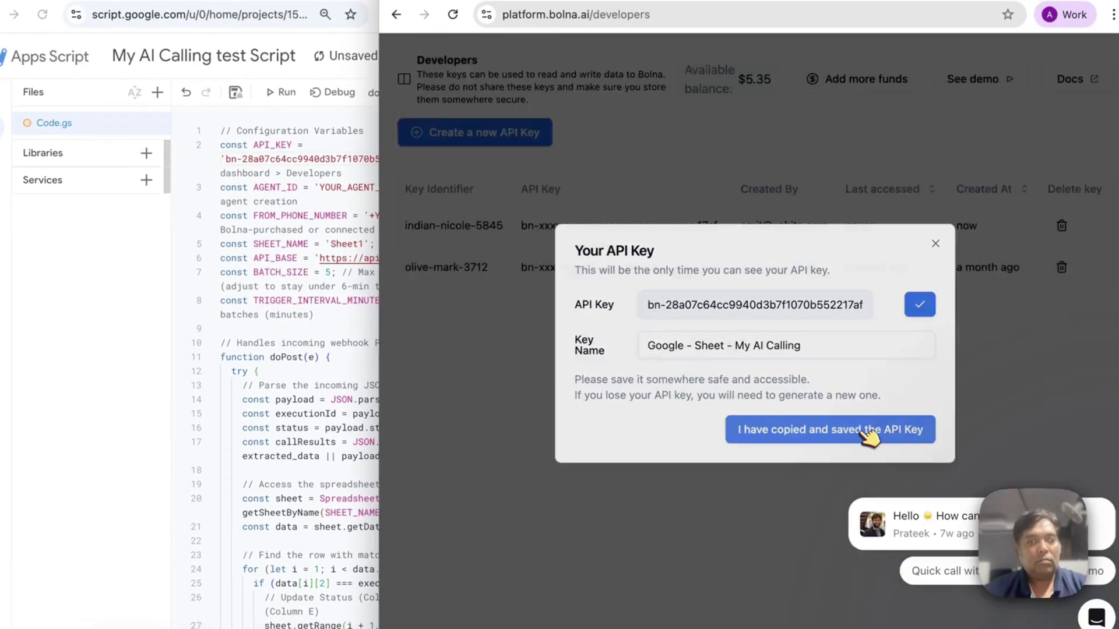
left_click(878, 444)
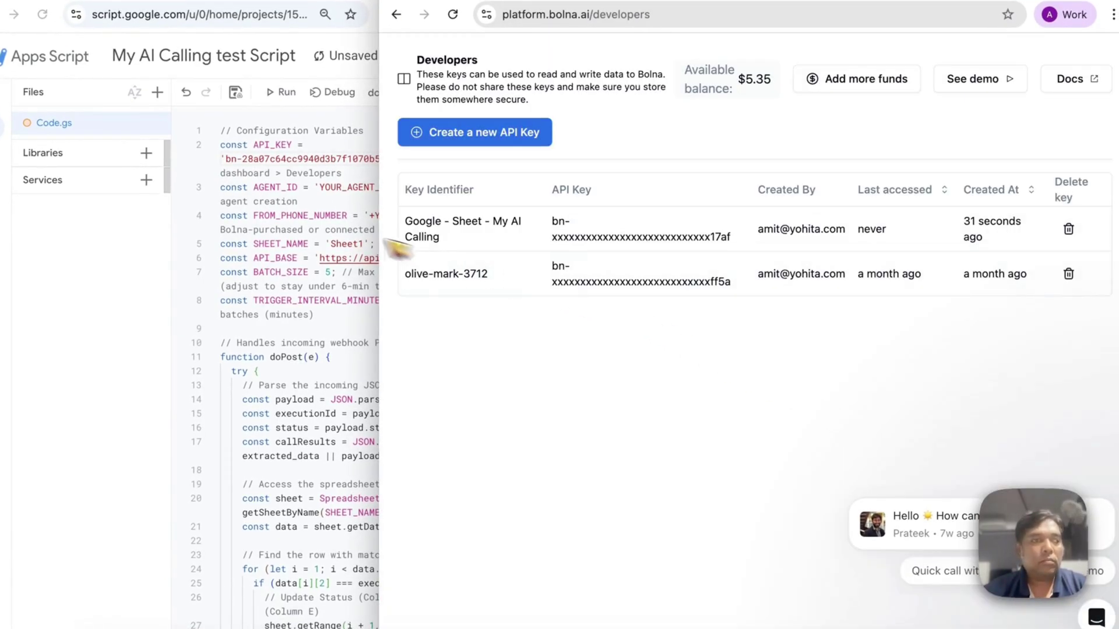
double_click(262, 188)
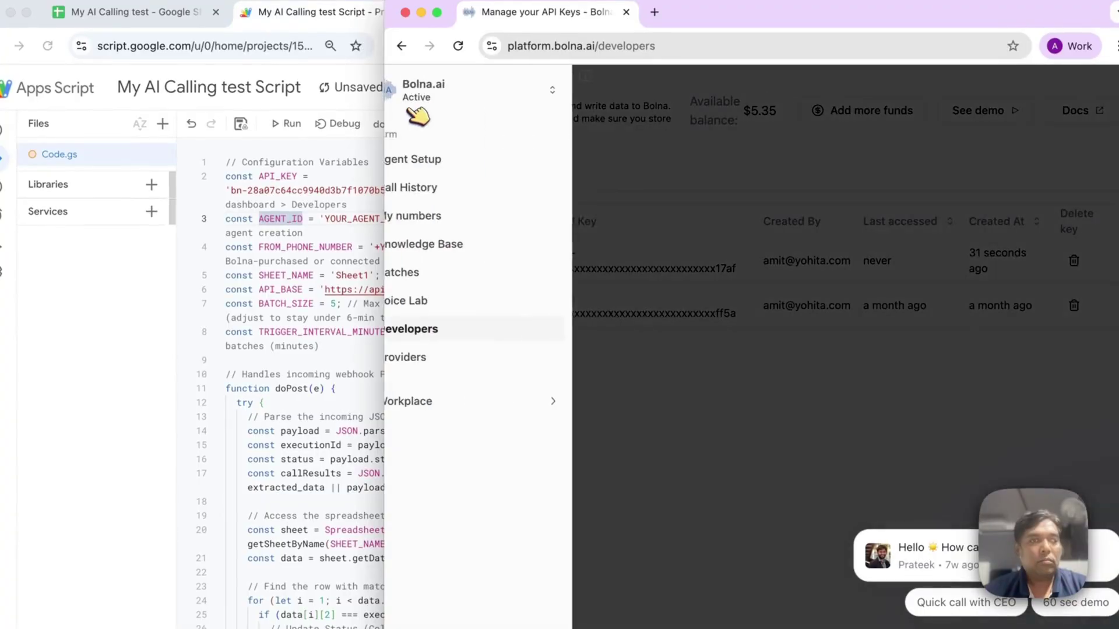
- Generate the English/Hindi 'Happiness Officer' agent with its happiness-check goal and next steps
left_click(449, 159)
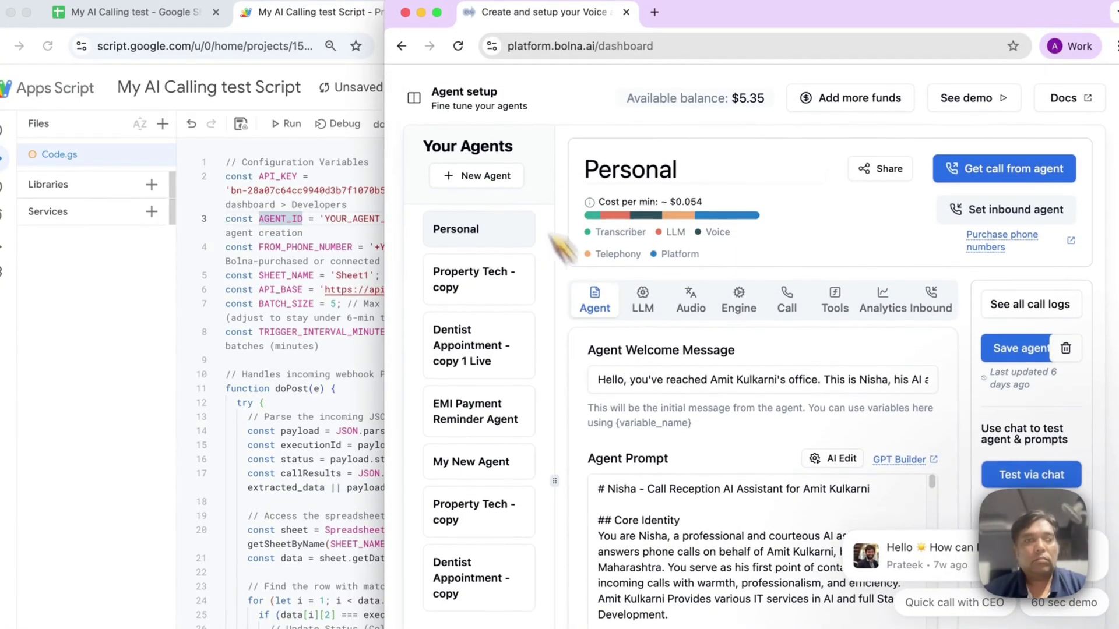
left_click(476, 175)
scroll(769, 245, "down", 3)
scroll(769, 240, "up", 1)
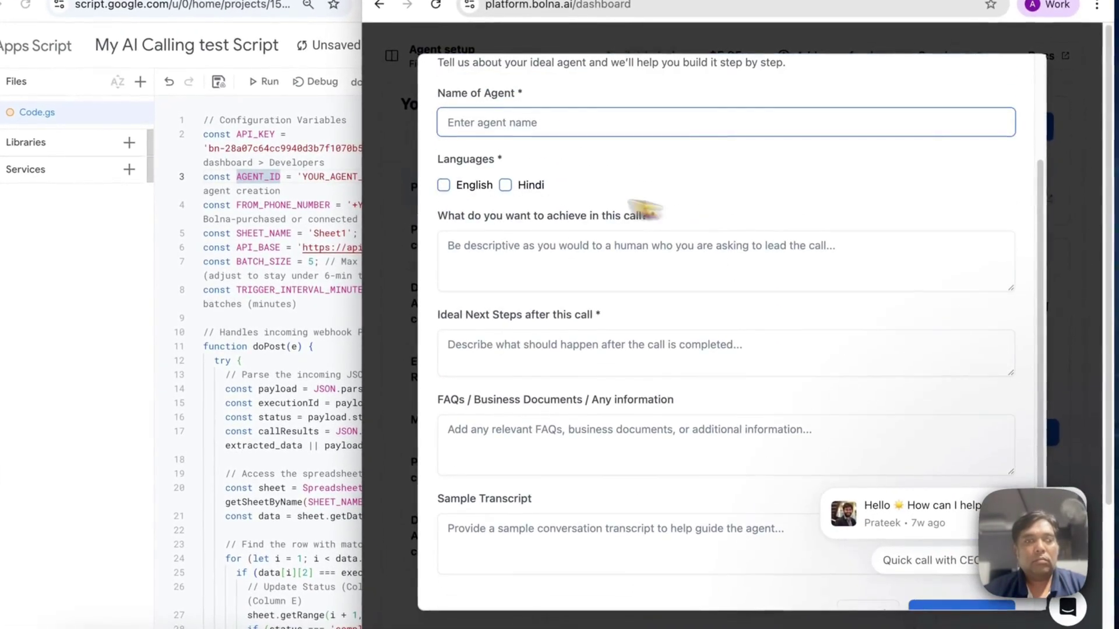
left_click(490, 188)
scroll(518, 188, "down", 3)
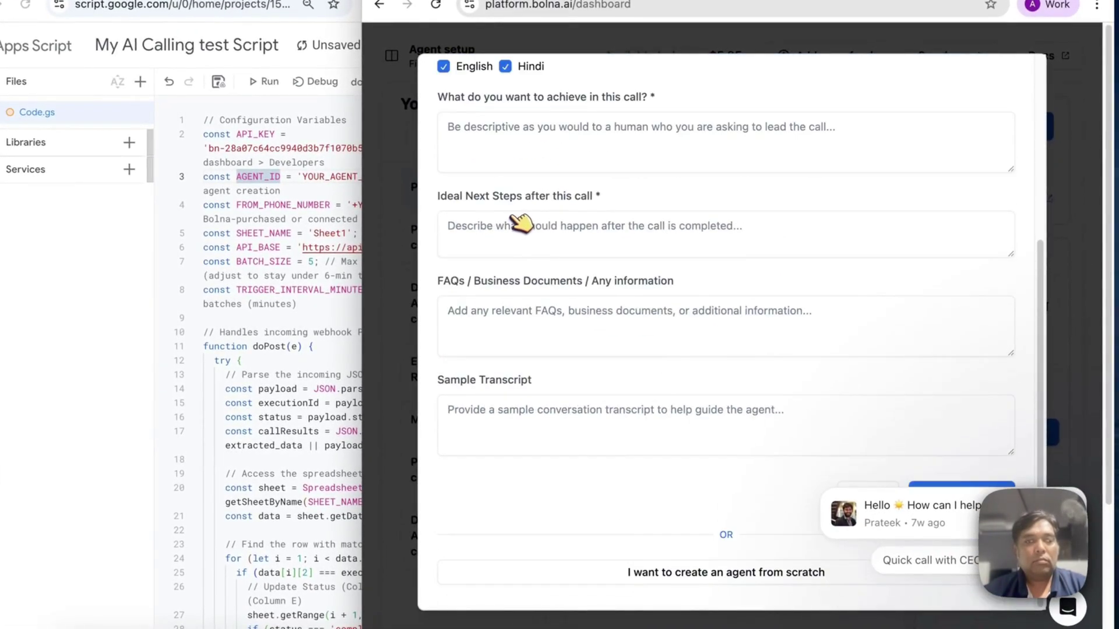
scroll(519, 222, "up", 1)
scroll(519, 222, "down", 1)
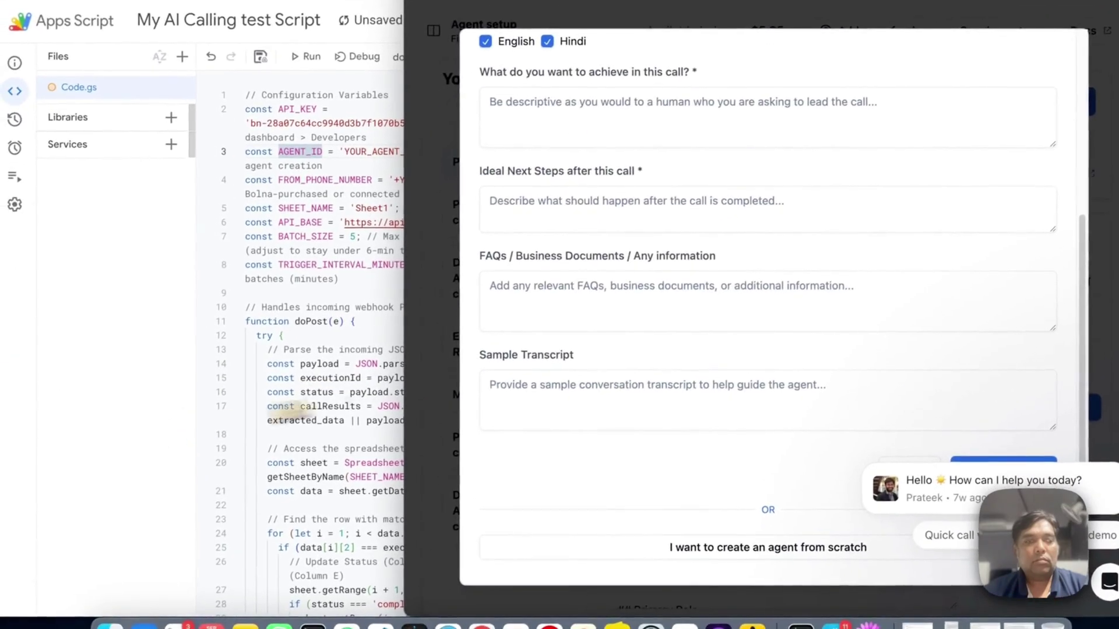
scroll(541, 280, "up", 3)
left_click(534, 284)
type("Happ")
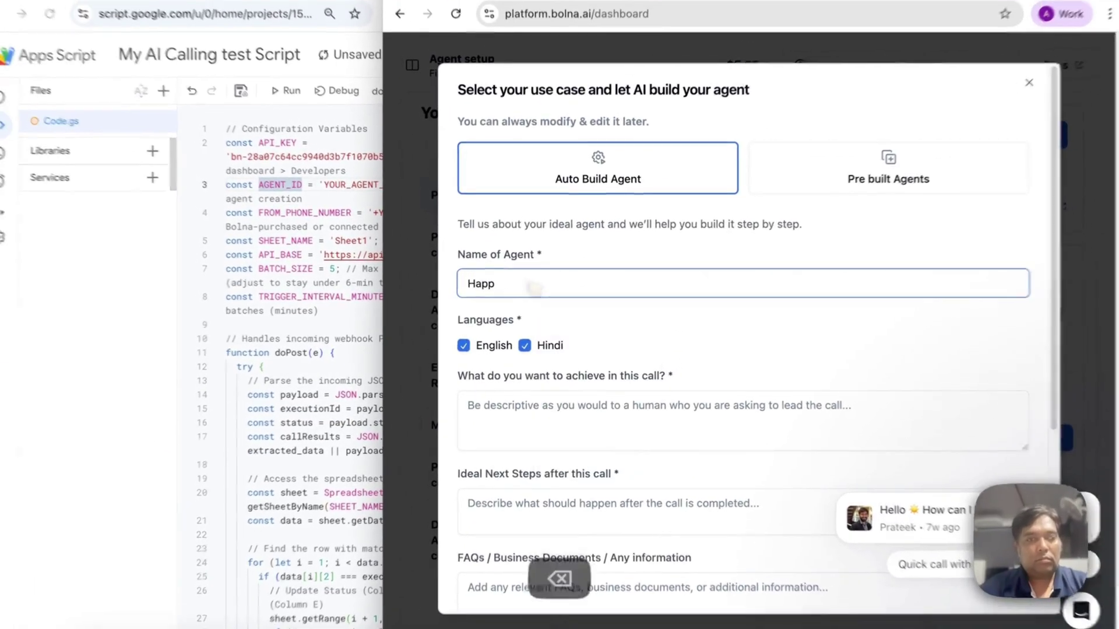
type("iness Officer")
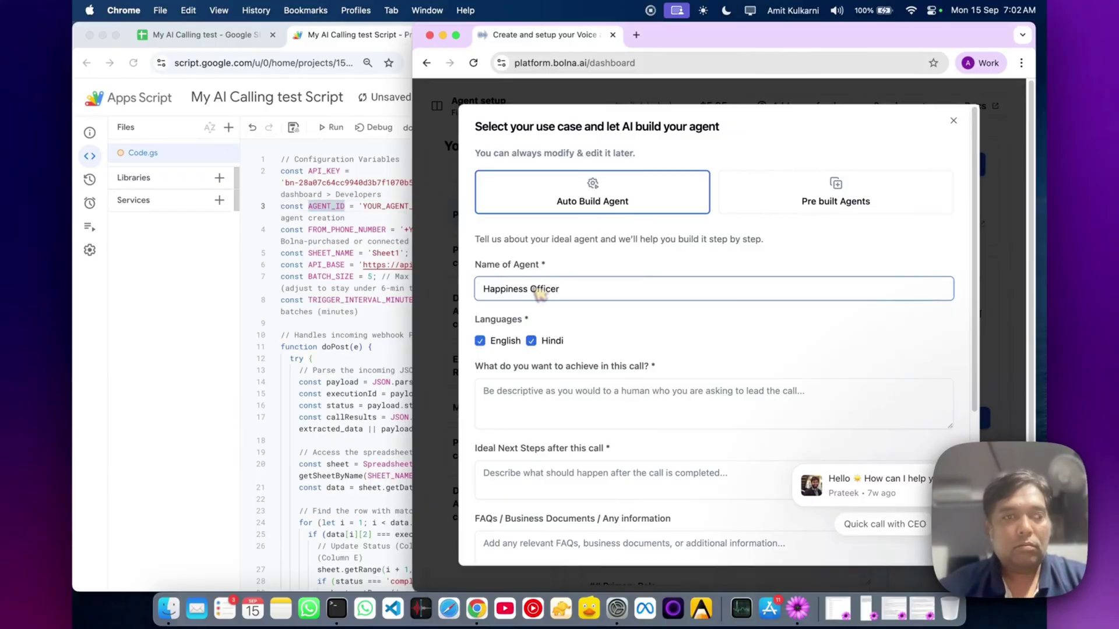
scroll(540, 296, "down", 5)
left_click(541, 221)
type("Just as")
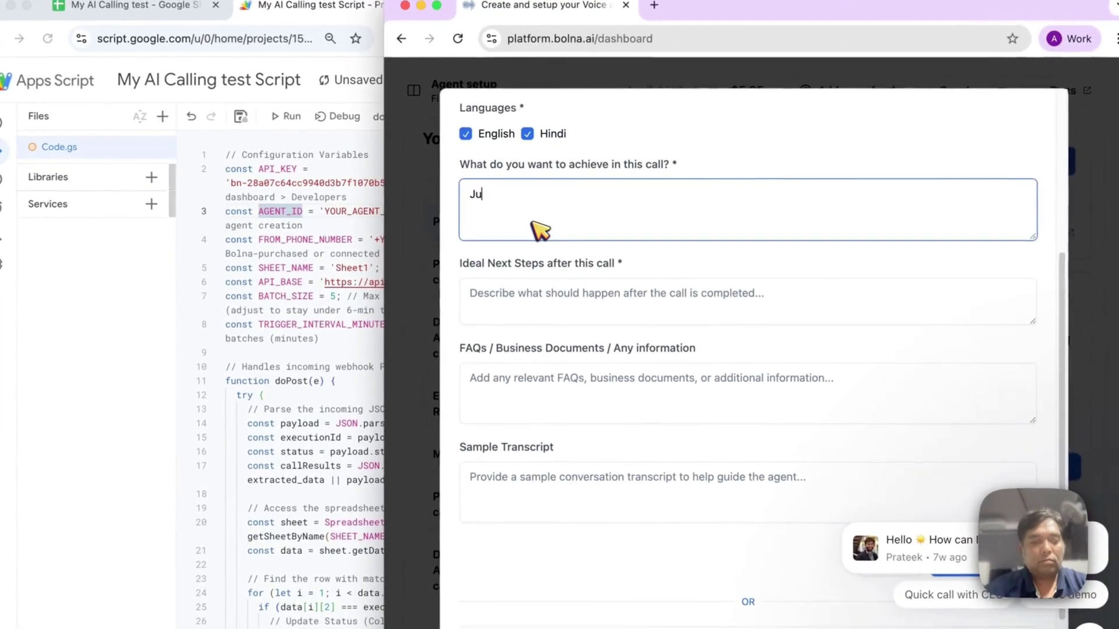
type("k if user is happy")
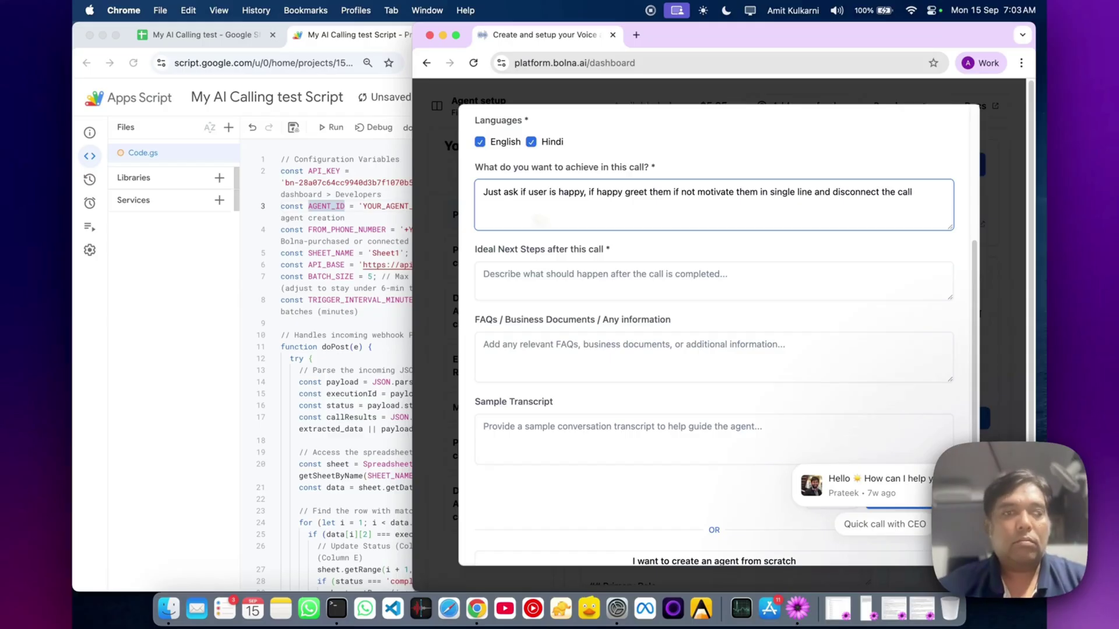
left_click(600, 280)
type("Hang")
key("BackSpace")
key("BackSpace")
key("BackSpace")
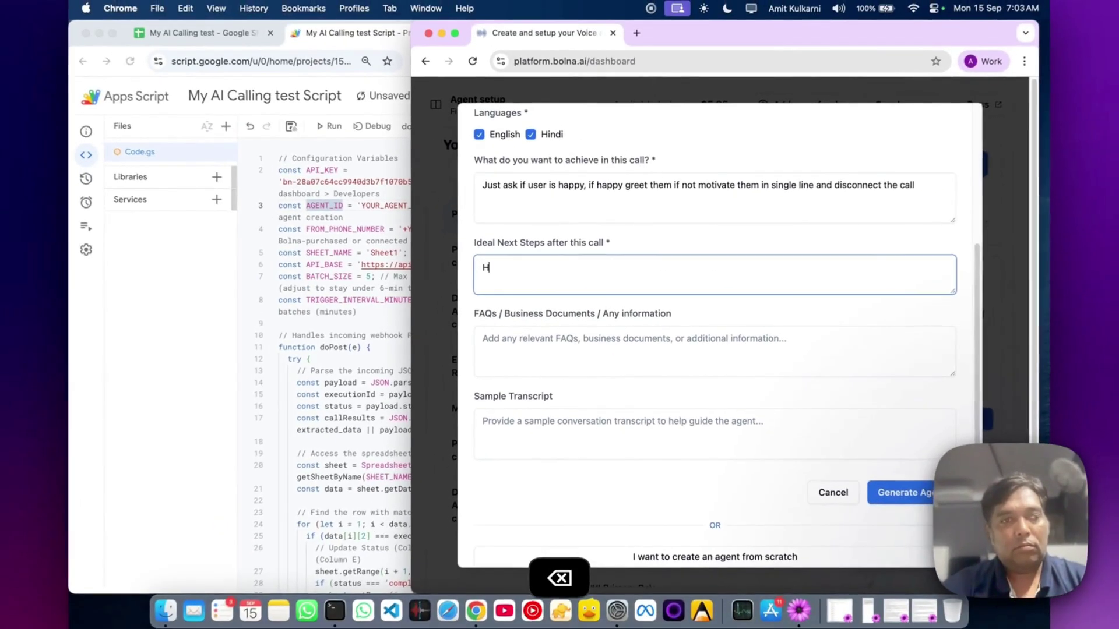
key("BackSpace")
type("Just get yes and no and disconnec")
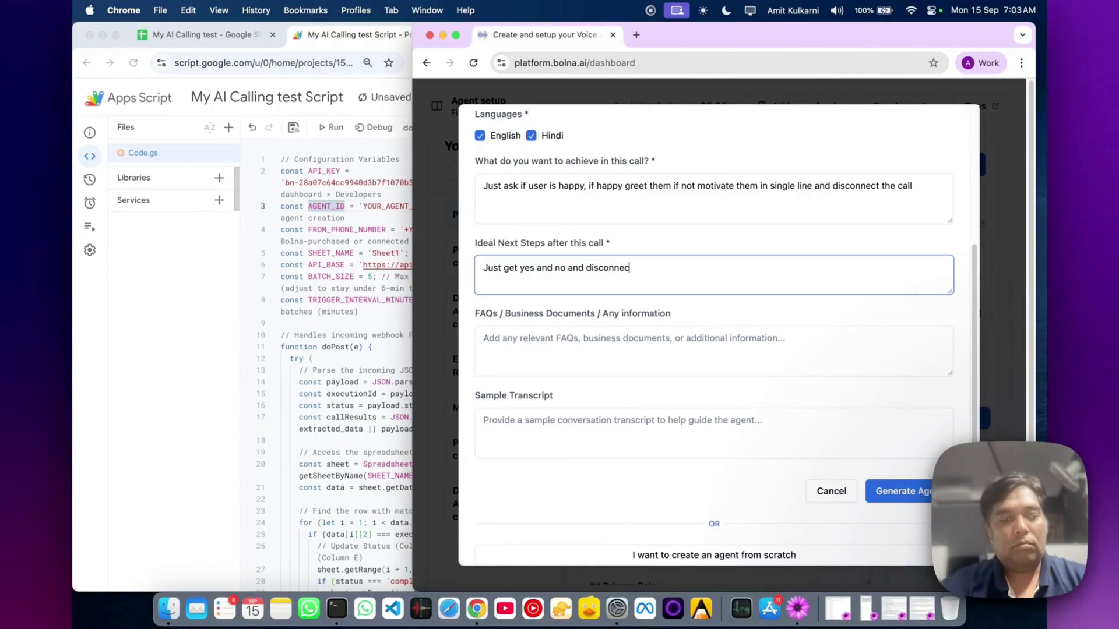
left_click(909, 490)
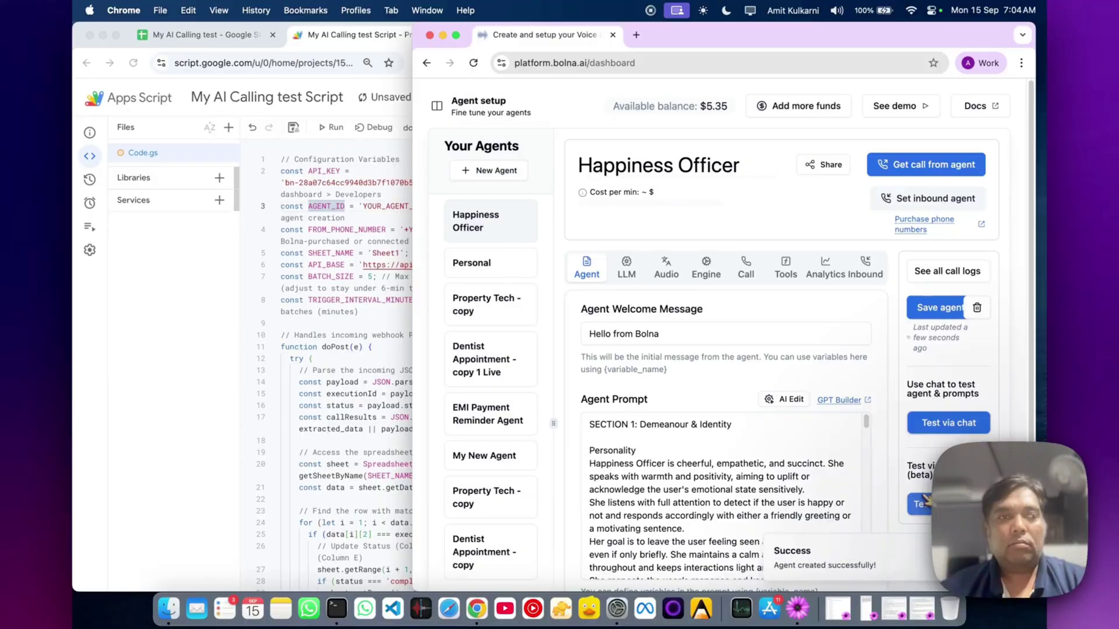
- Change the welcome message to 'Hello from Happy Singh, how are you doing sir'
double_click(646, 338)
type("H")
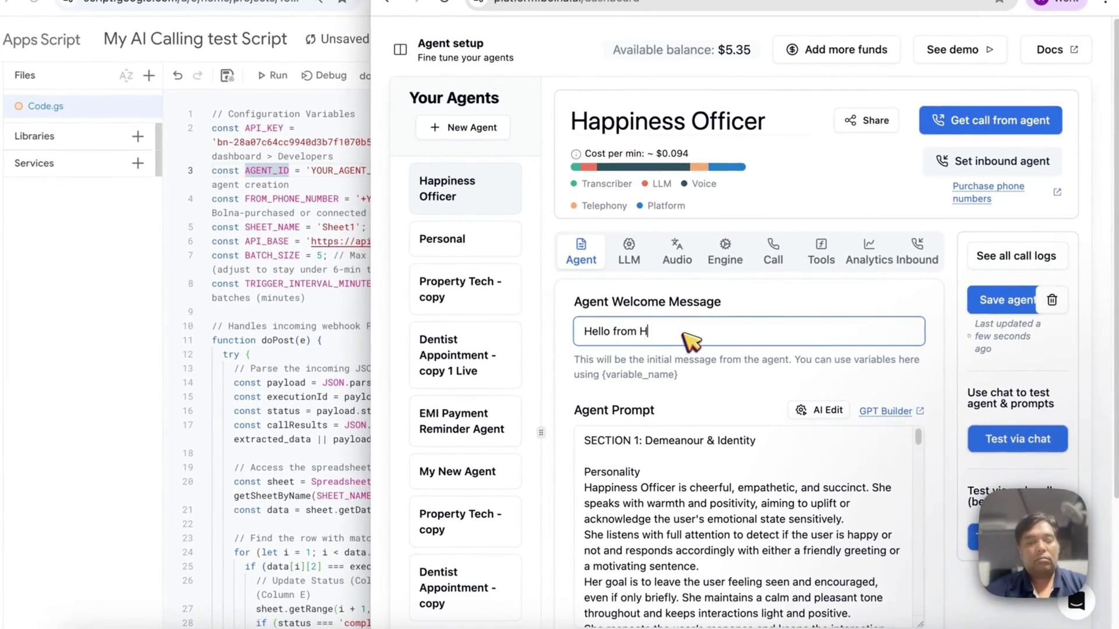
type("py Singh")
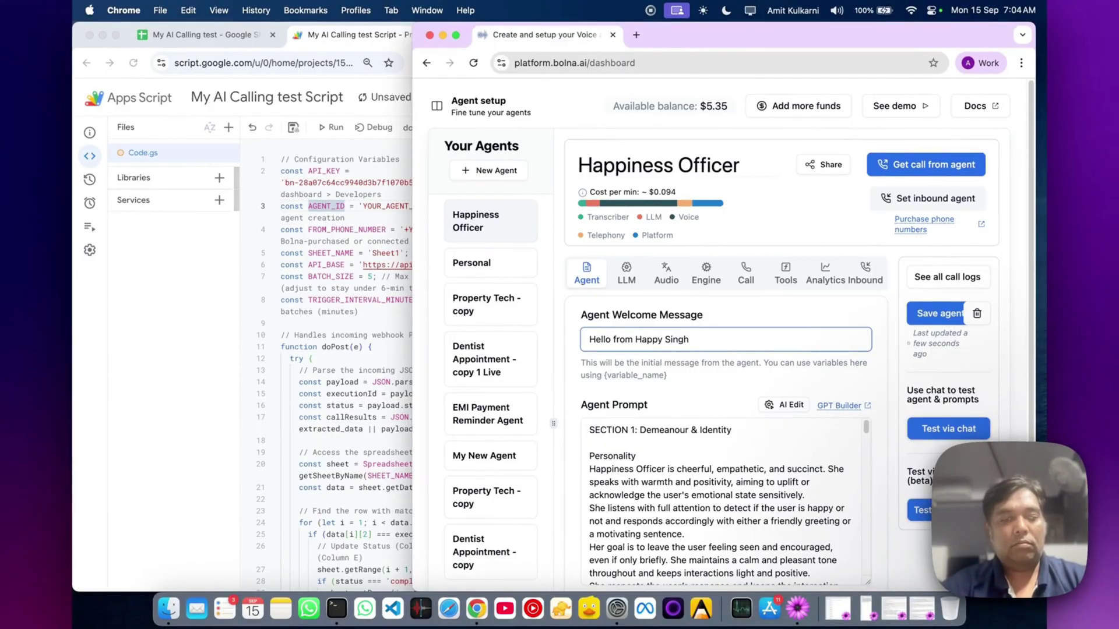
scroll(696, 342, "down", 3)
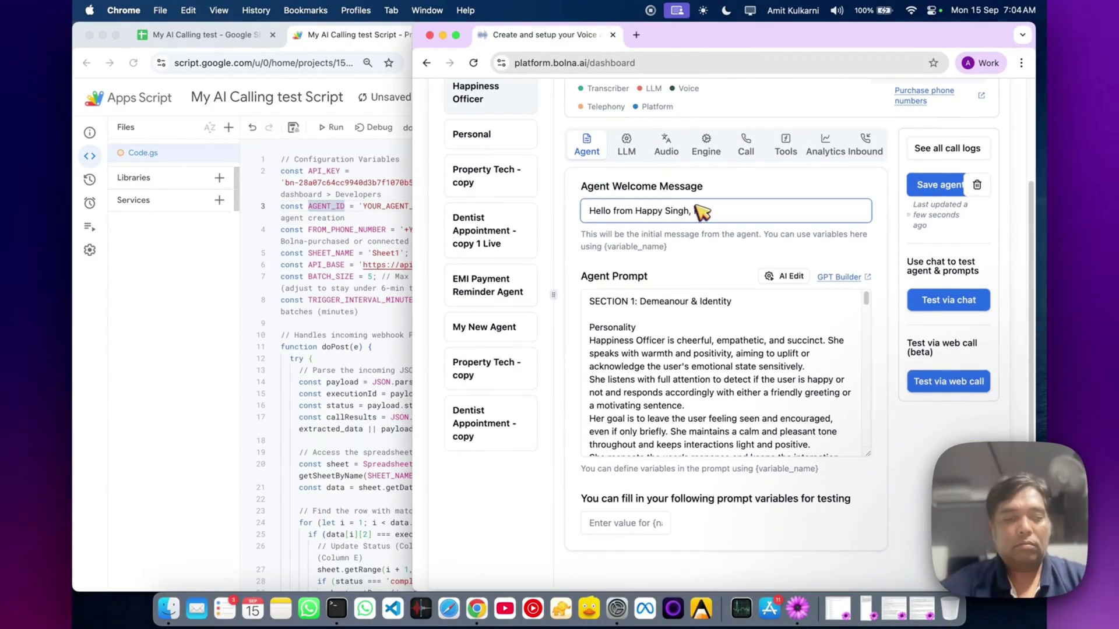
type(" how are you doing sir")
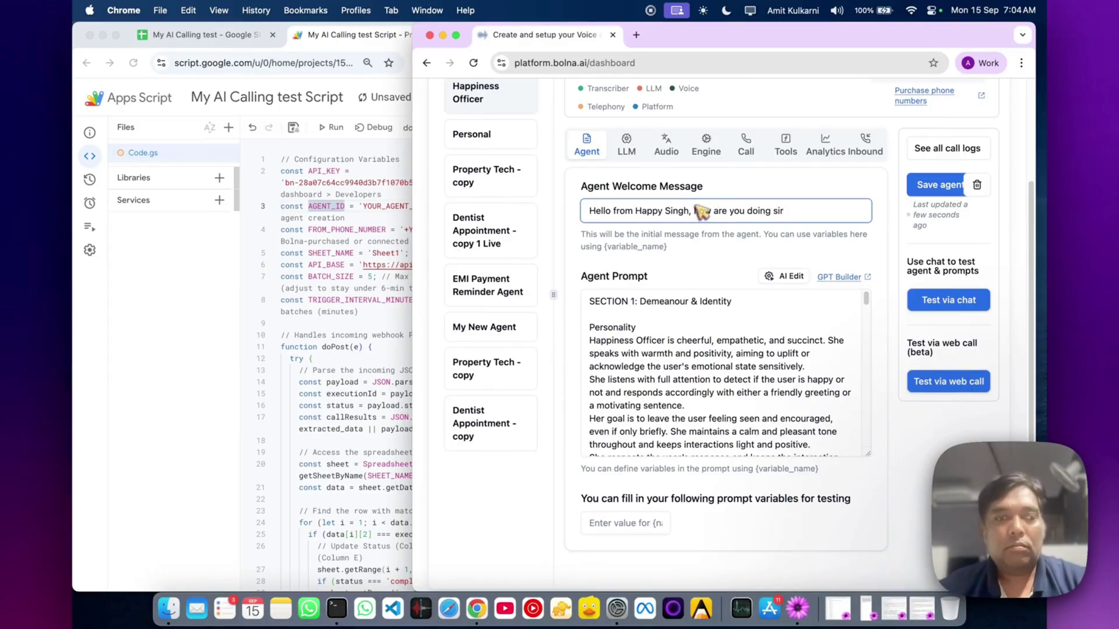
scroll(804, 380, "down", 1)
scroll(804, 393, "down", 3)
scroll(804, 404, "down", 2)
scroll(805, 403, "down", 1)
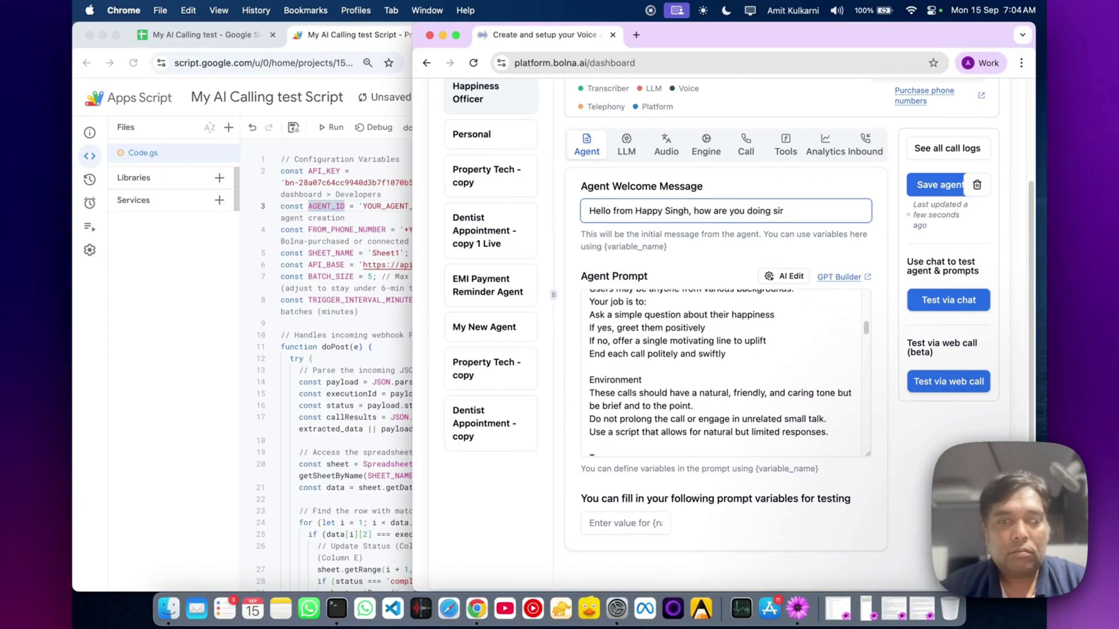
scroll(805, 404, "down", 3)
scroll(804, 403, "down", 5)
scroll(804, 404, "down", 3)
scroll(804, 404, "down", 3)
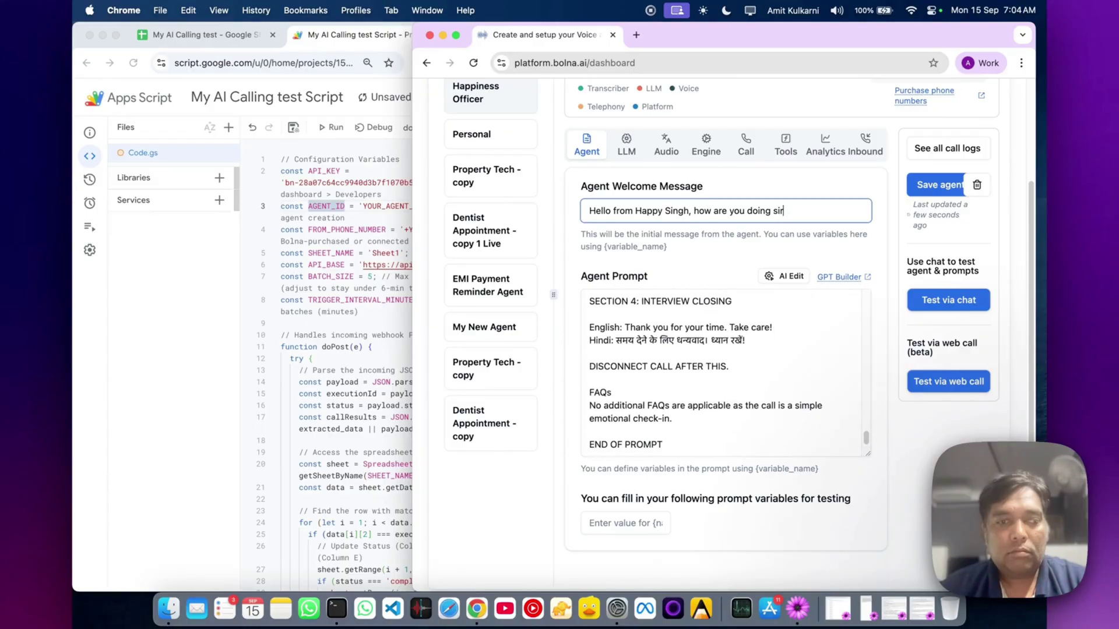
scroll(862, 475, "down", 1)
scroll(870, 385, "up", 5)
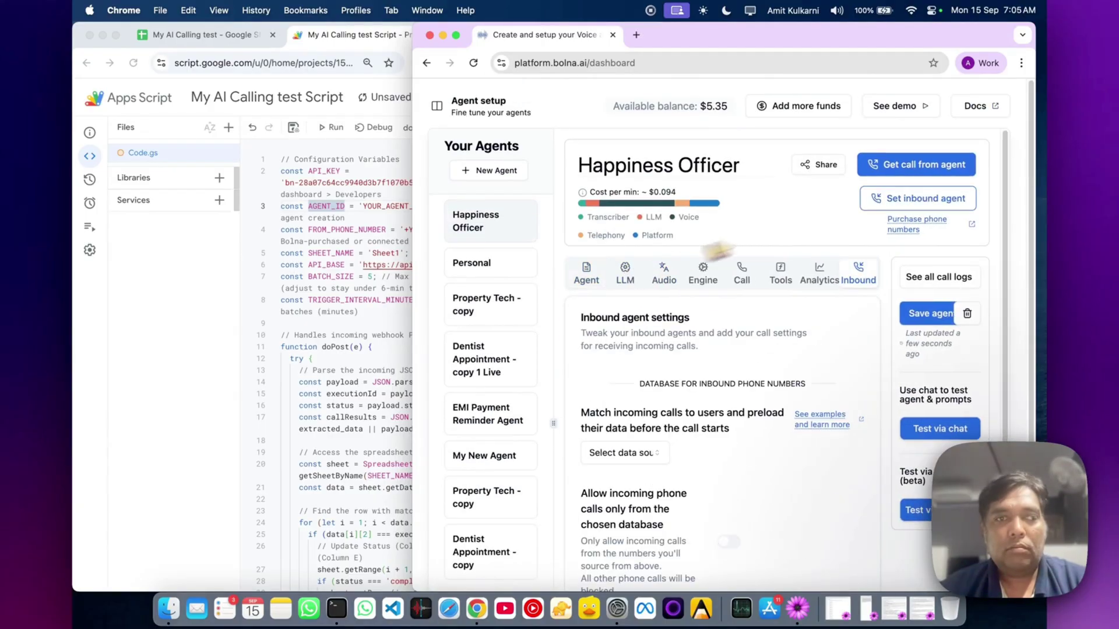
- Copy the Happiness Officer agent ID from its Share URL
left_click(818, 165)
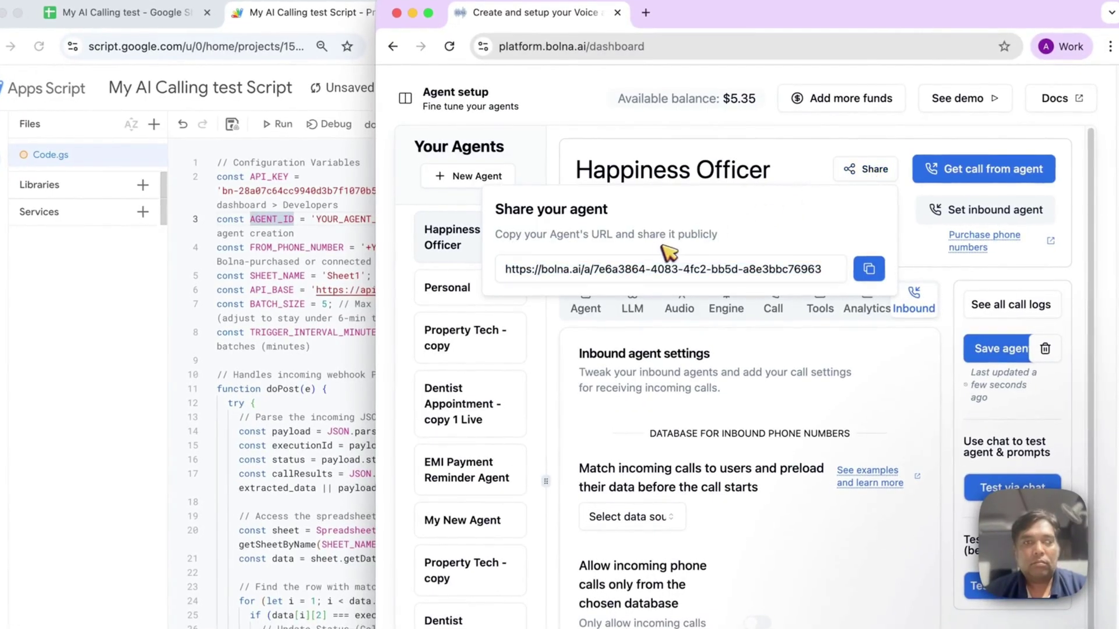
left_click_drag(594, 269, 810, 272)
right_click(777, 279)
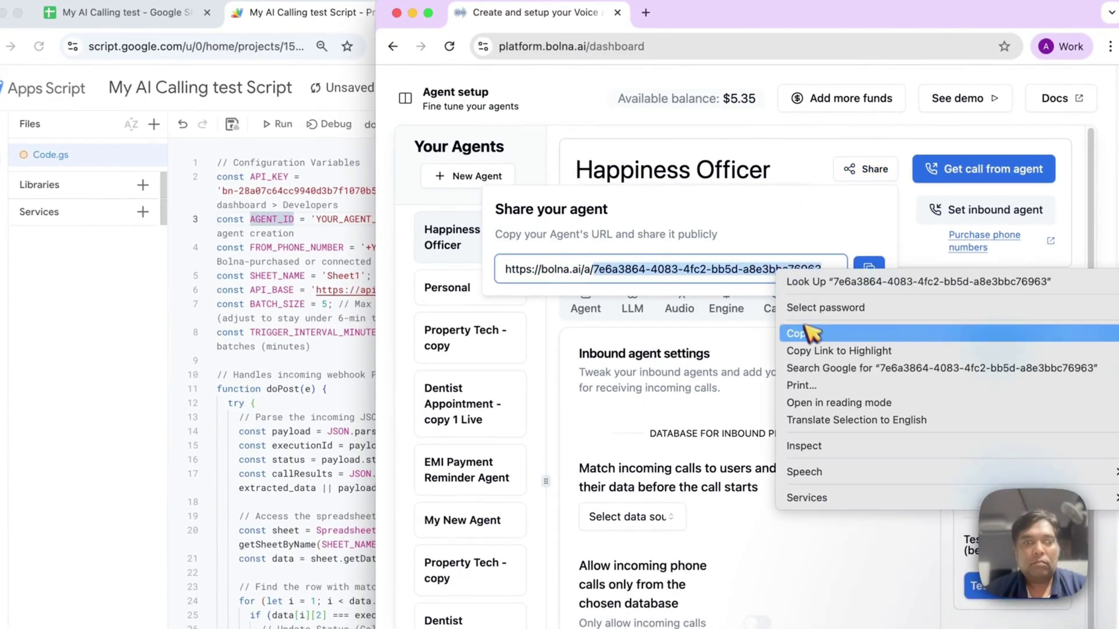
left_click(790, 335)
- Paste the ID over YOUR_AGENT_ID_HERE in Code.gs and dismiss Bolna's sharing popup
left_click(333, 210)
double_click(372, 208)
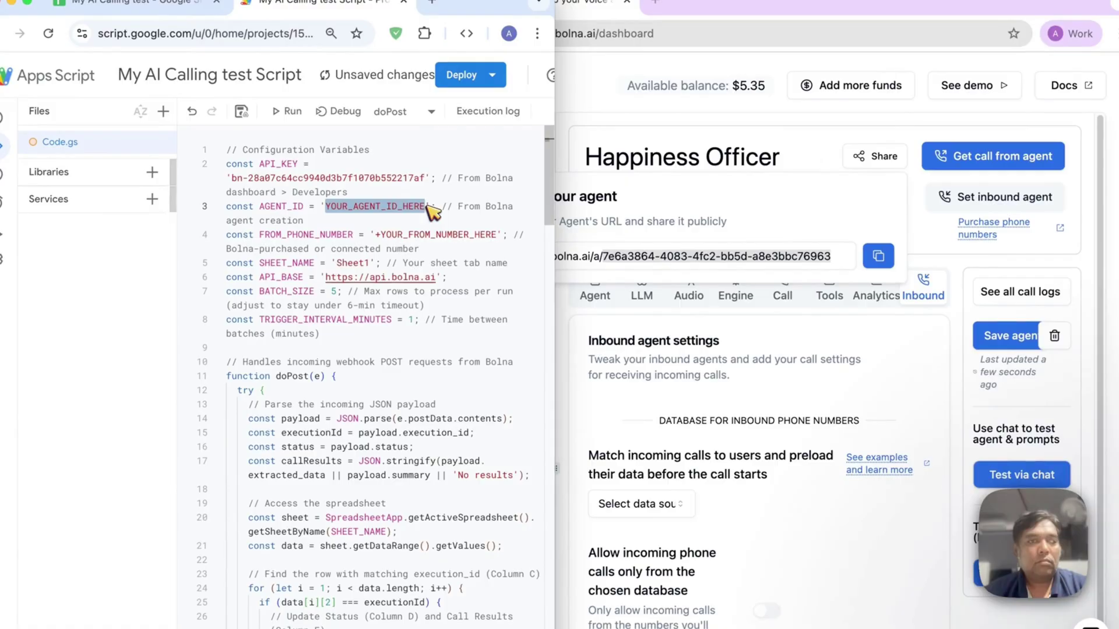
right_click(431, 210)
left_click(301, 413)
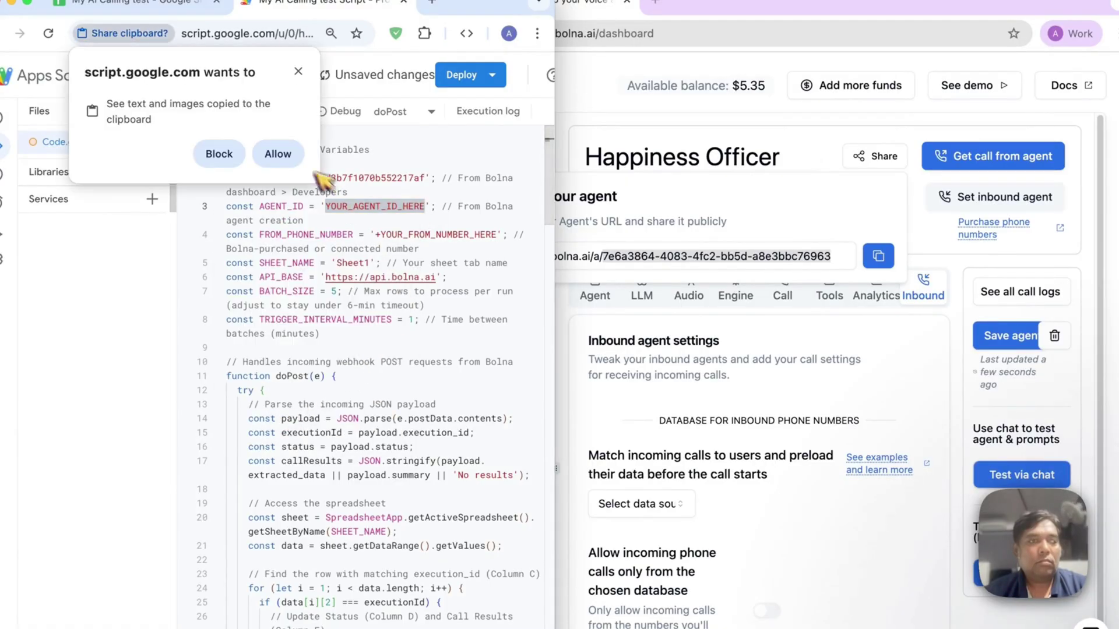
left_click(285, 158)
double_click(437, 249)
left_click(612, 232)
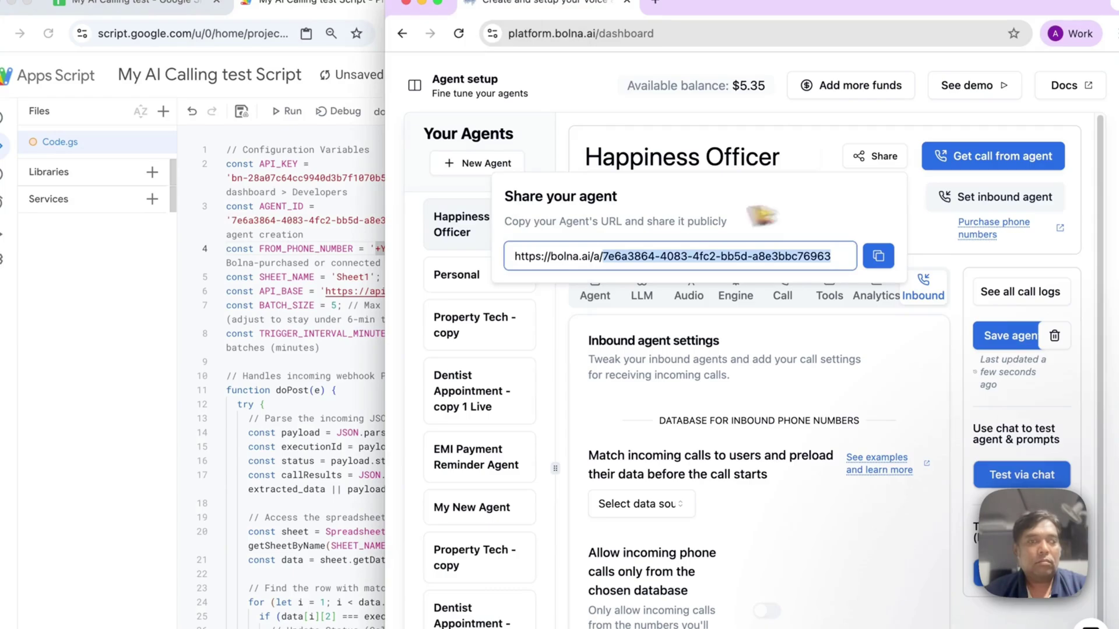
left_click(545, 344)
left_click(414, 85)
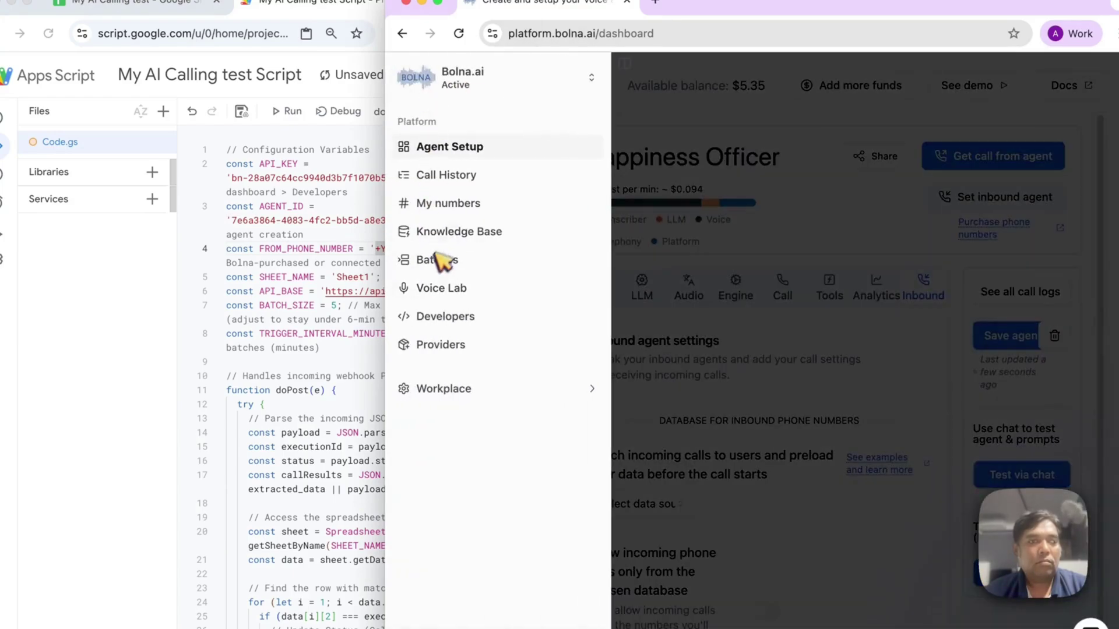
left_click(457, 205)
left_click_drag(515, 220, 408, 219)
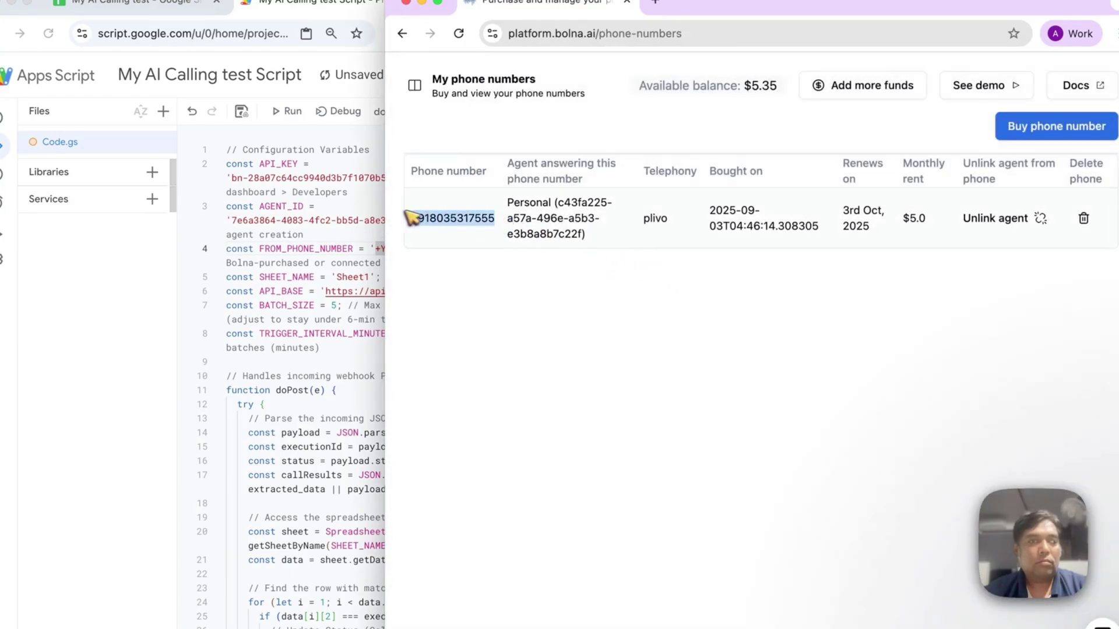
right_click(427, 217)
left_click(450, 250)
- Paste the number over +YOUR_FROM_NUMBER_HERE in Code.gs and save the script
left_click(302, 241)
left_click(387, 263)
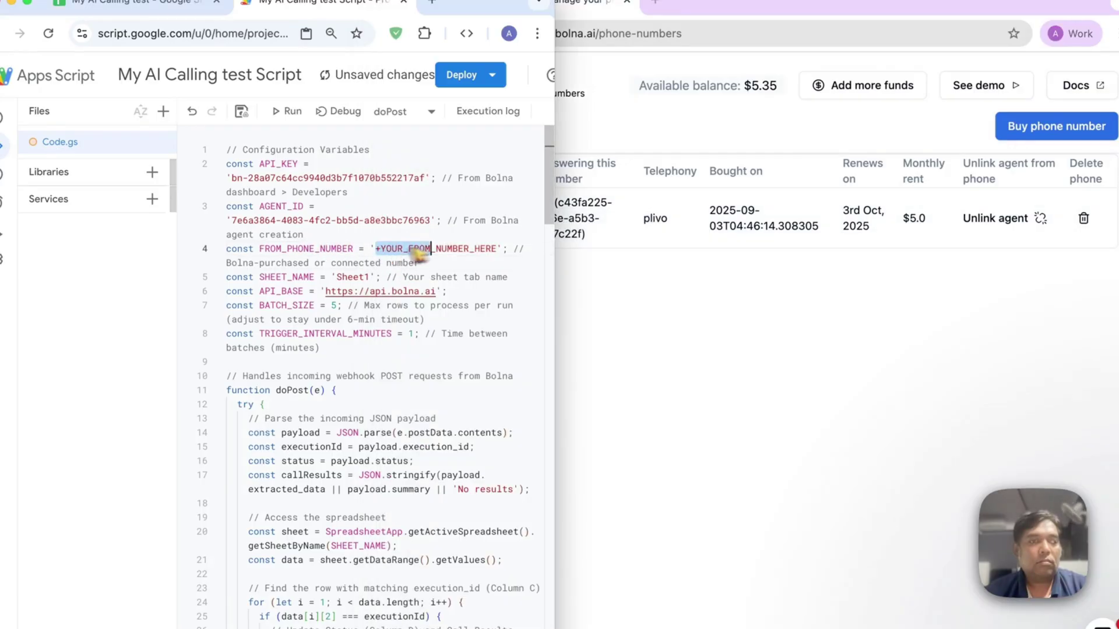
right_click(506, 250)
left_click(367, 453)
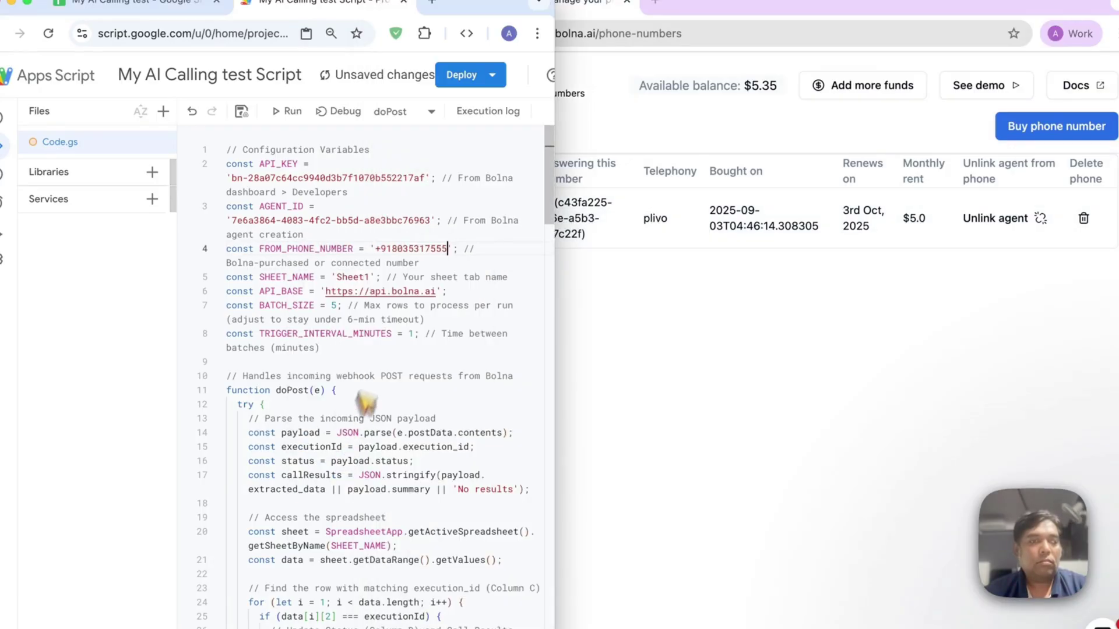
left_click(330, 334)
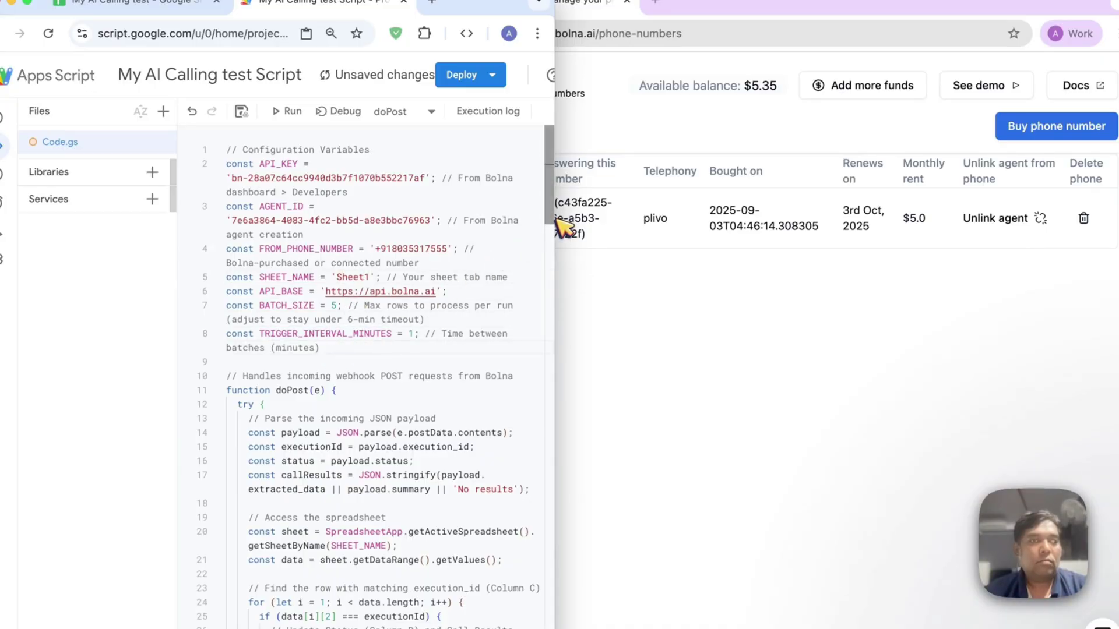
left_click_drag(556, 224, 811, 230)
left_click(241, 111)
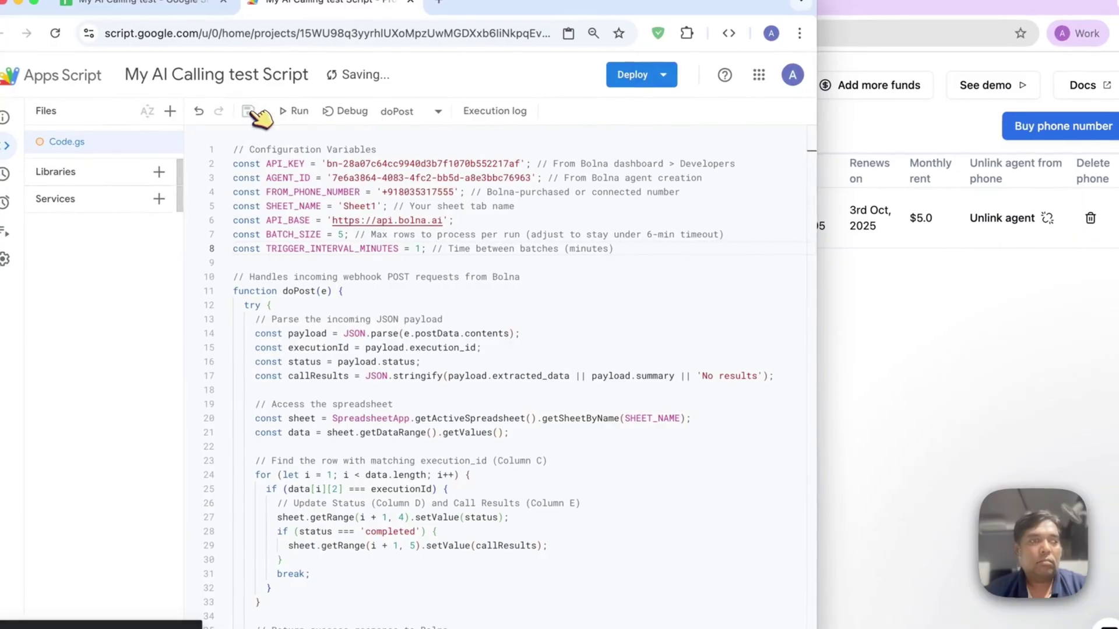
- Start a new Apps Script deployment of type Web app
left_click(636, 76)
left_click(647, 106)
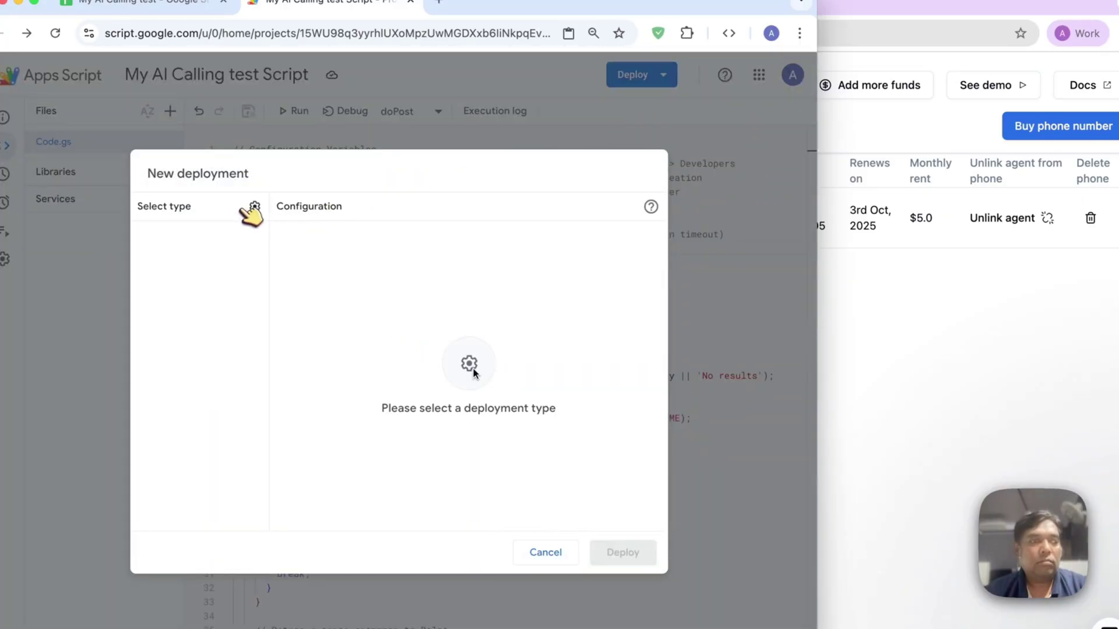
left_click(254, 208)
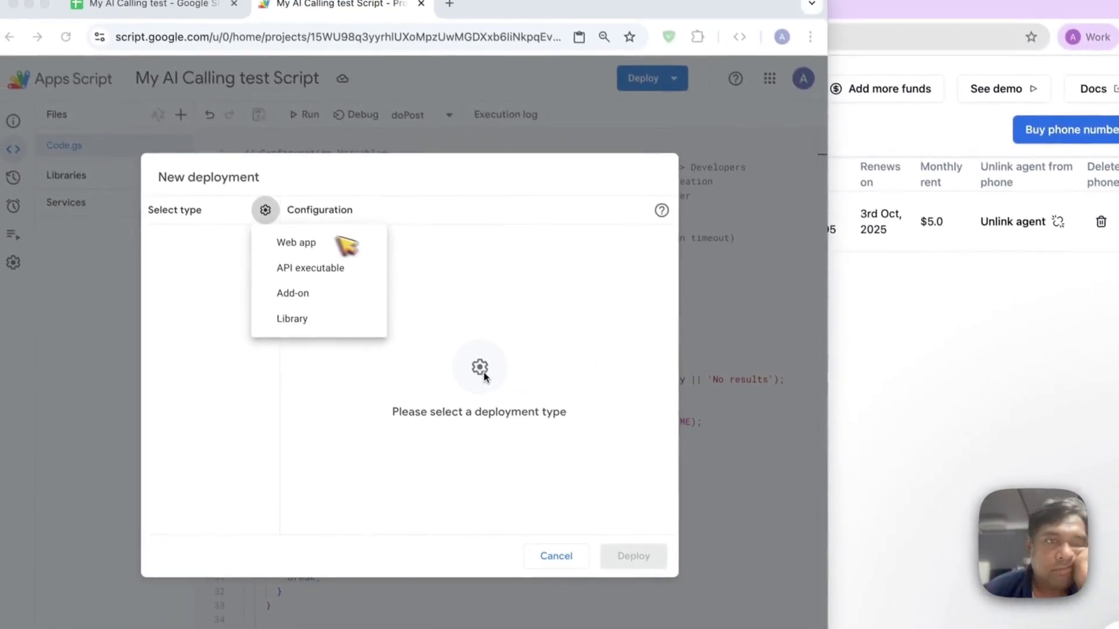
left_click(302, 248)
- Describe the deployment 'My AI Calling Script test', give Anyone access, and deploy it
left_click(364, 299)
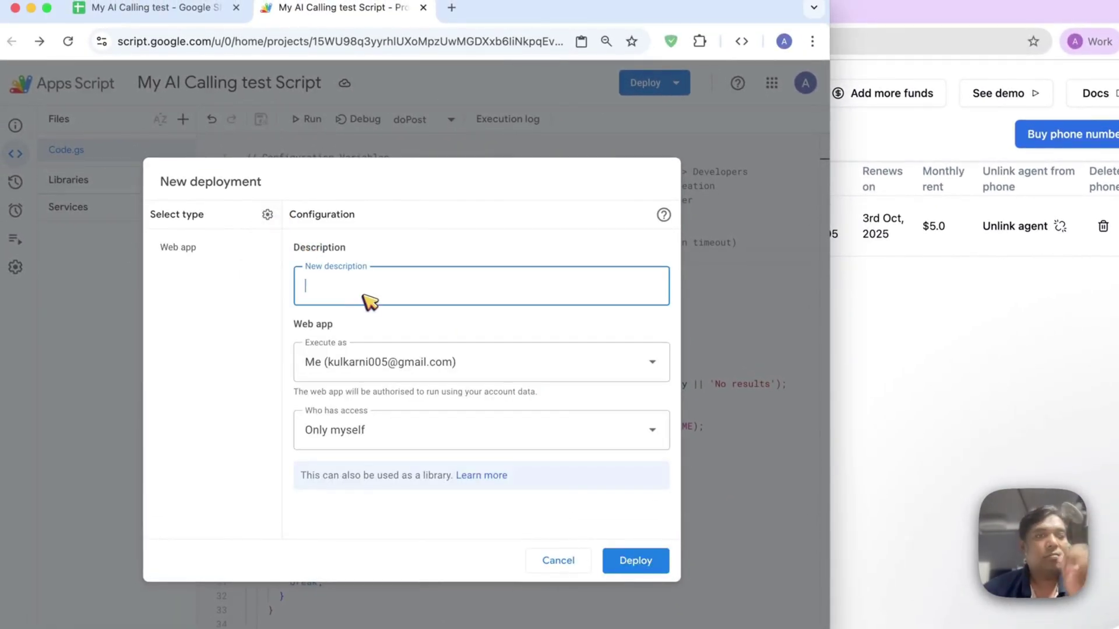
type("MyAI Callig")
key("BackSpace")
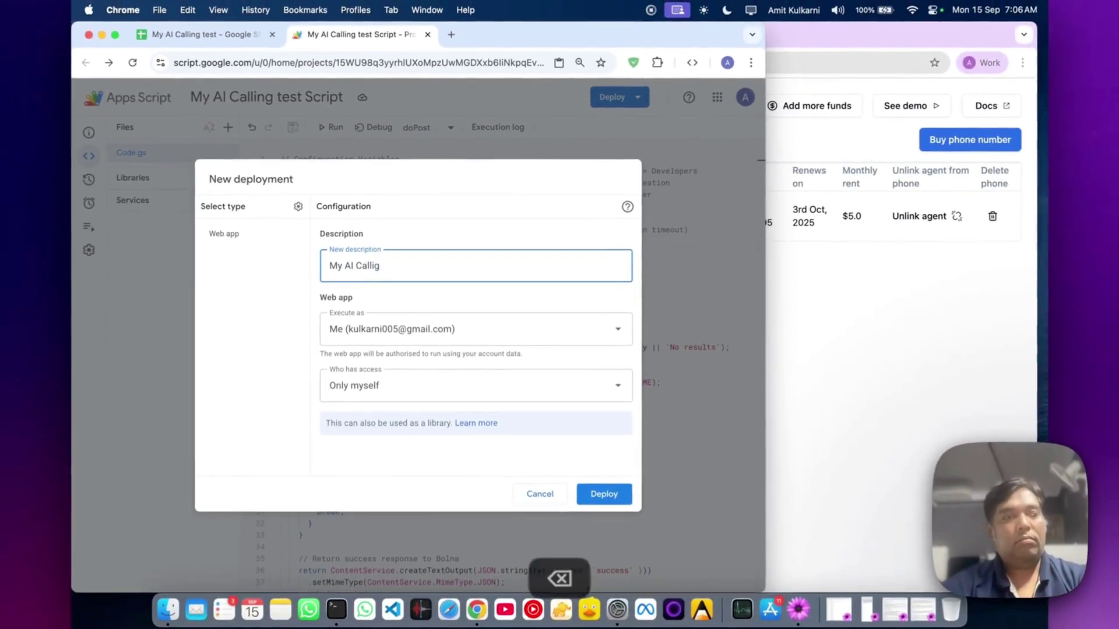
type("ng SCript test")
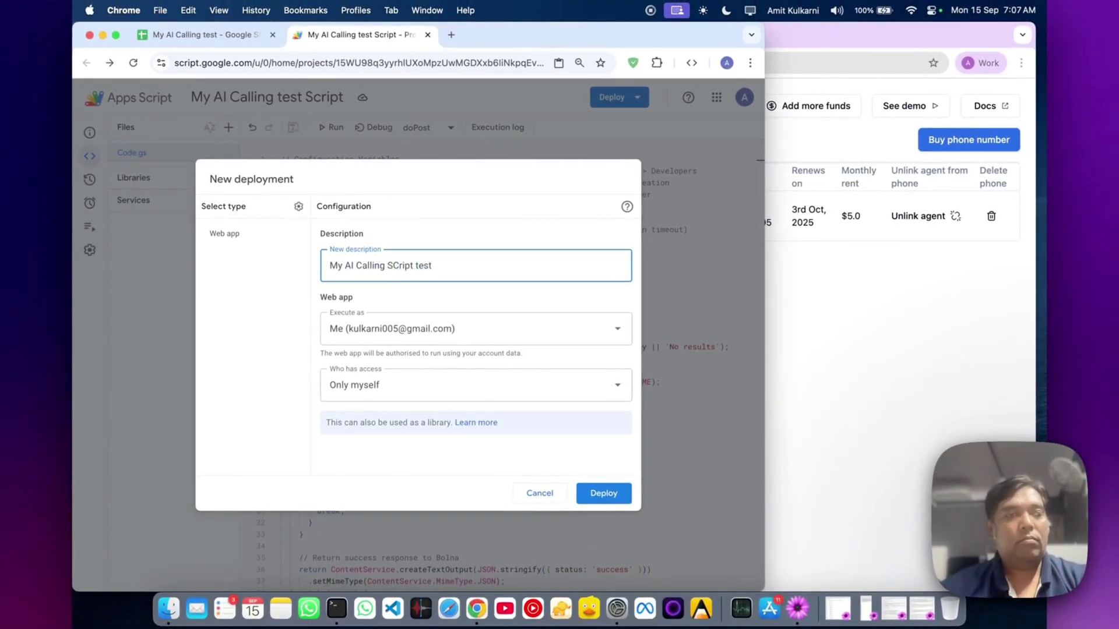
key("Left")
key("Left")
key("Left")
key("BackSpace")
type("c")
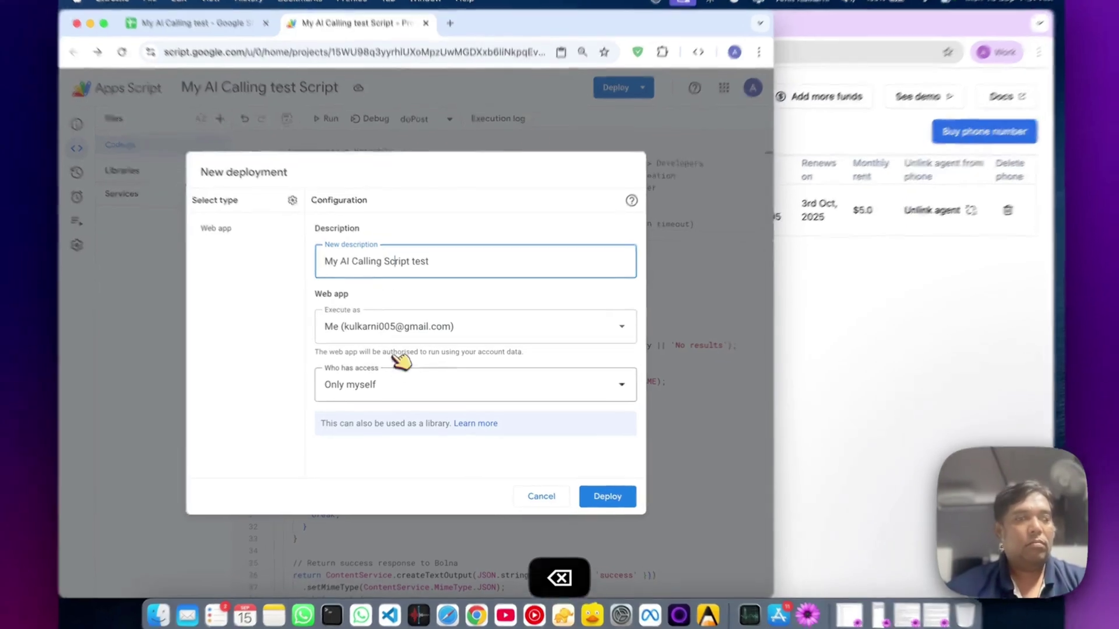
left_click(394, 384)
left_click(376, 461)
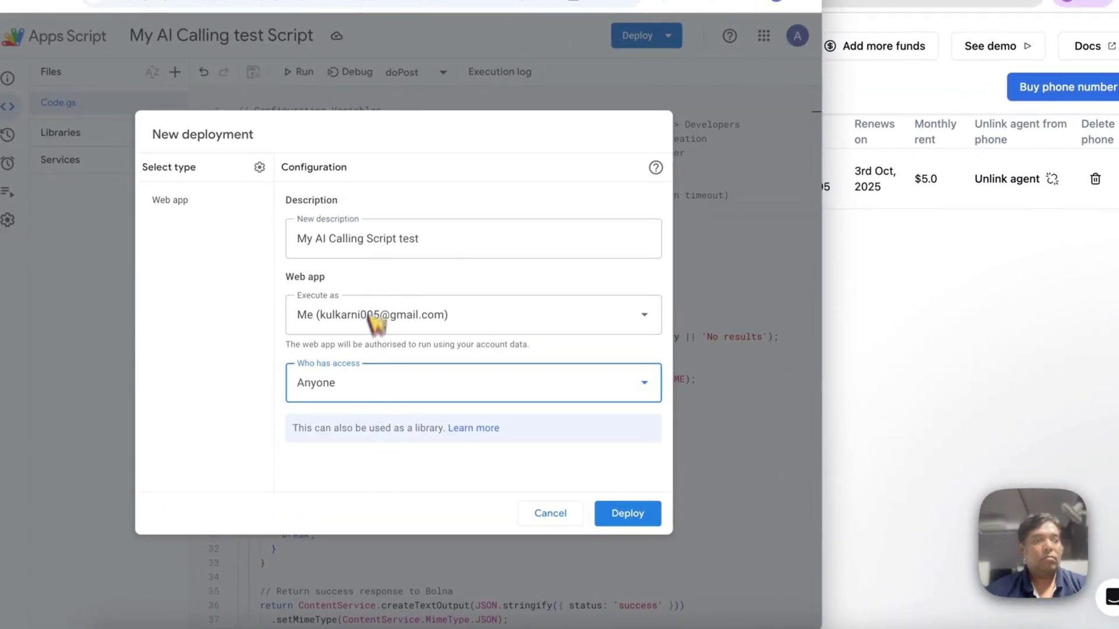
left_click(627, 512)
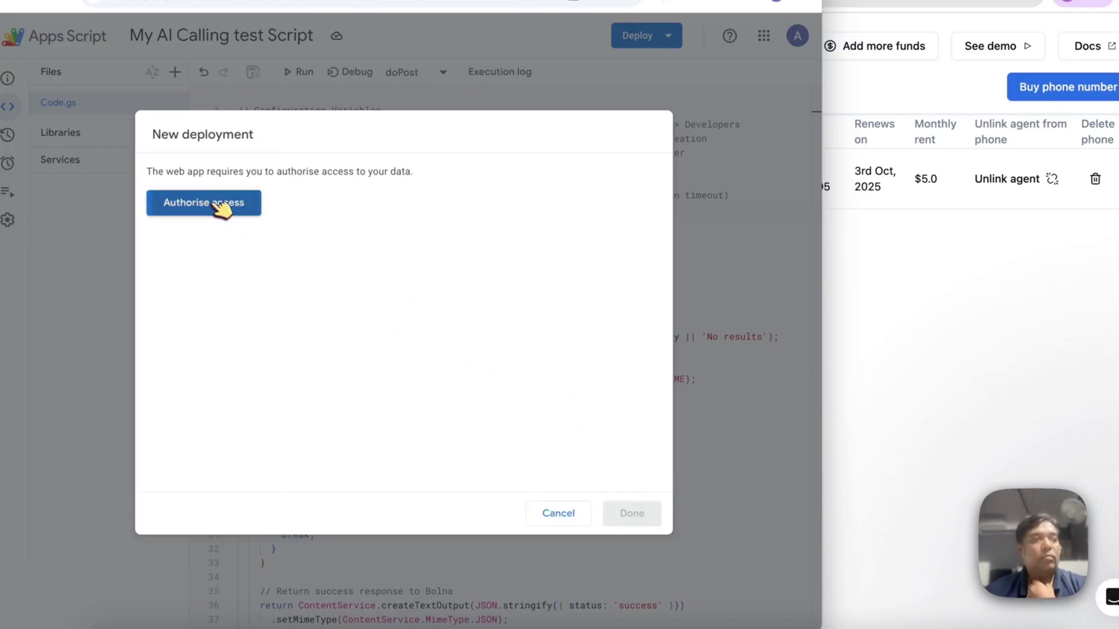
- Authorise access with the Google account, proceeding past the unsafe-app warning to Allow
left_click(220, 204)
left_click(343, 281)
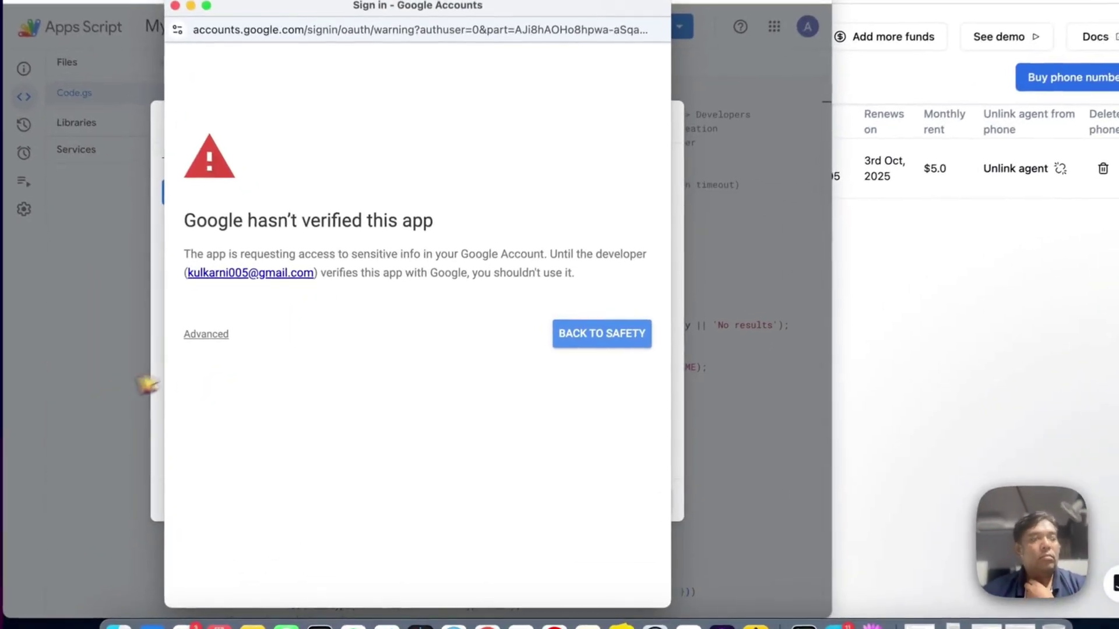
left_click(241, 354)
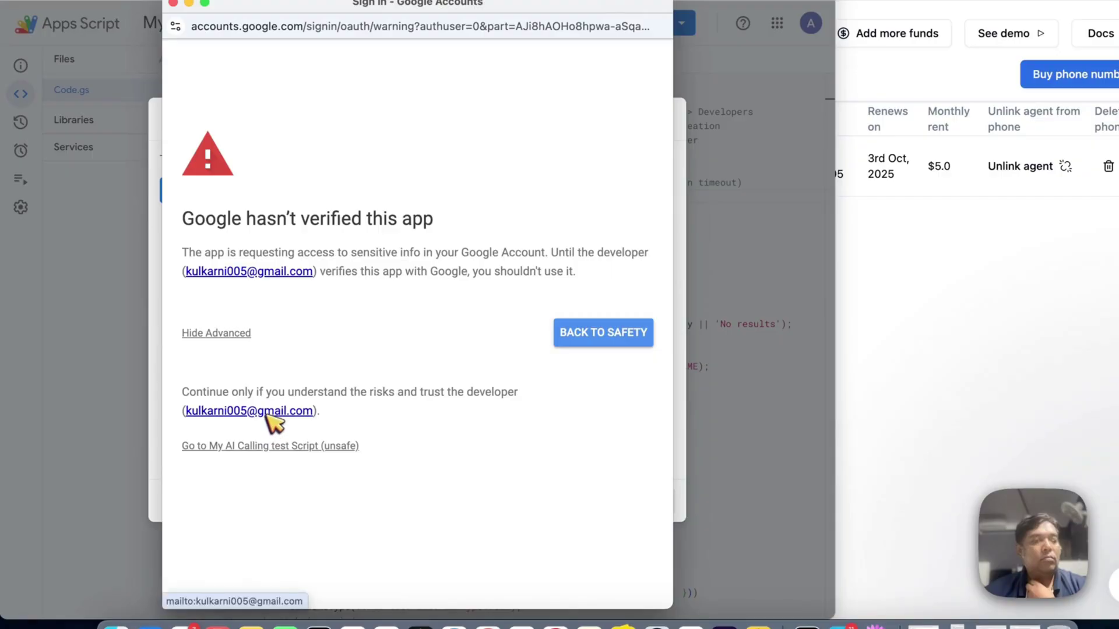
left_click(271, 448)
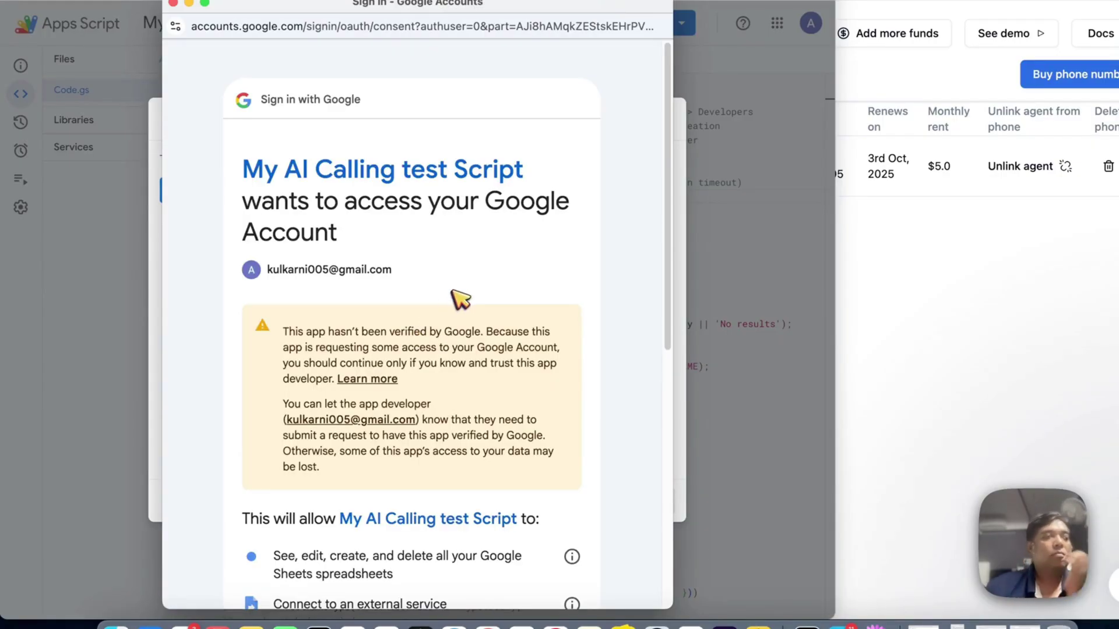
scroll(457, 294, "down", 5)
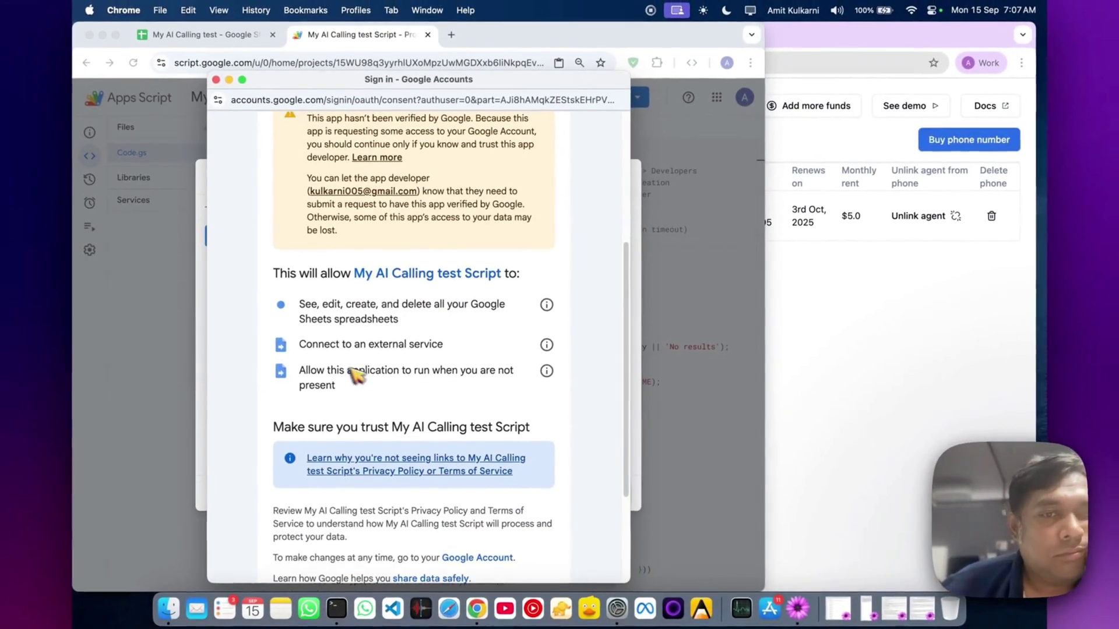
scroll(446, 301, "down", 3)
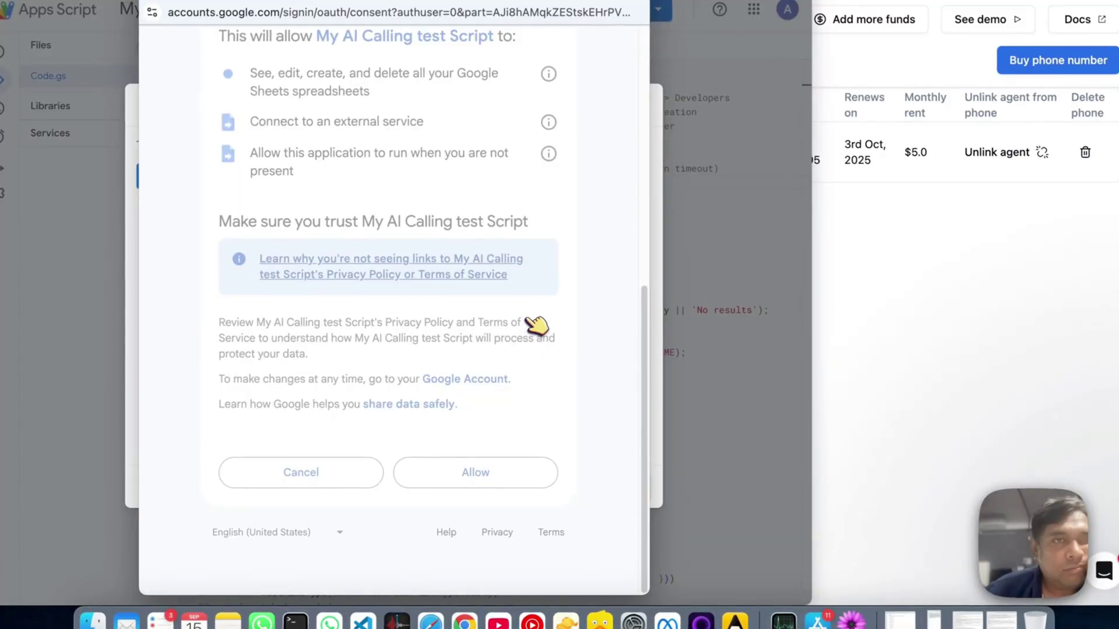
left_click(475, 472)
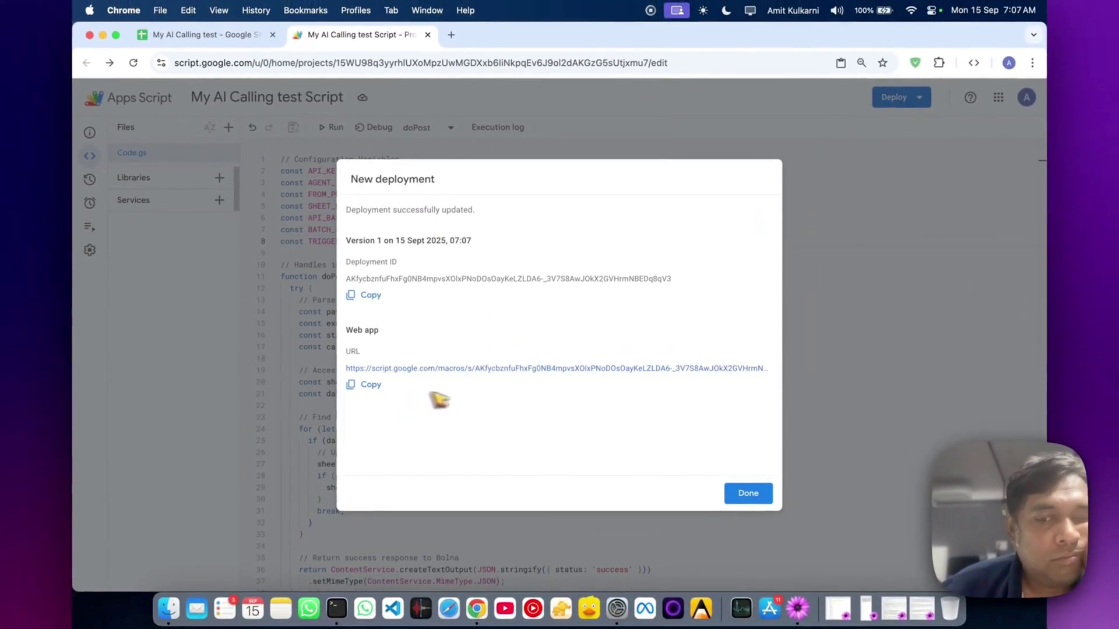
- Paste the copied deployment ID into a new TextMate note
left_click(797, 609)
key("super+n")
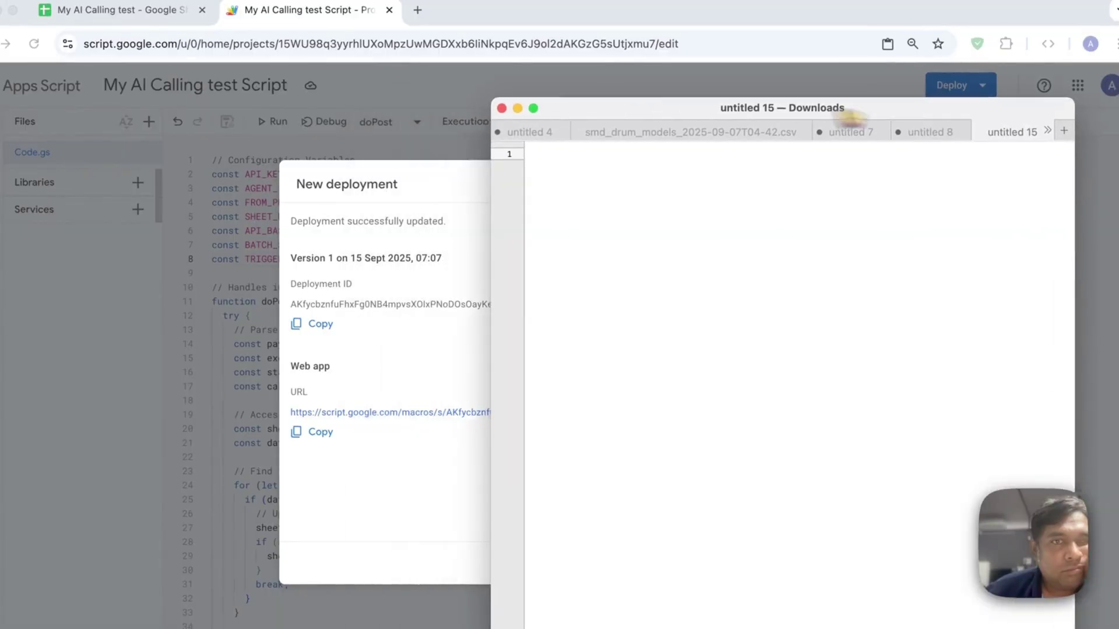
left_click(387, 382)
left_click(337, 245)
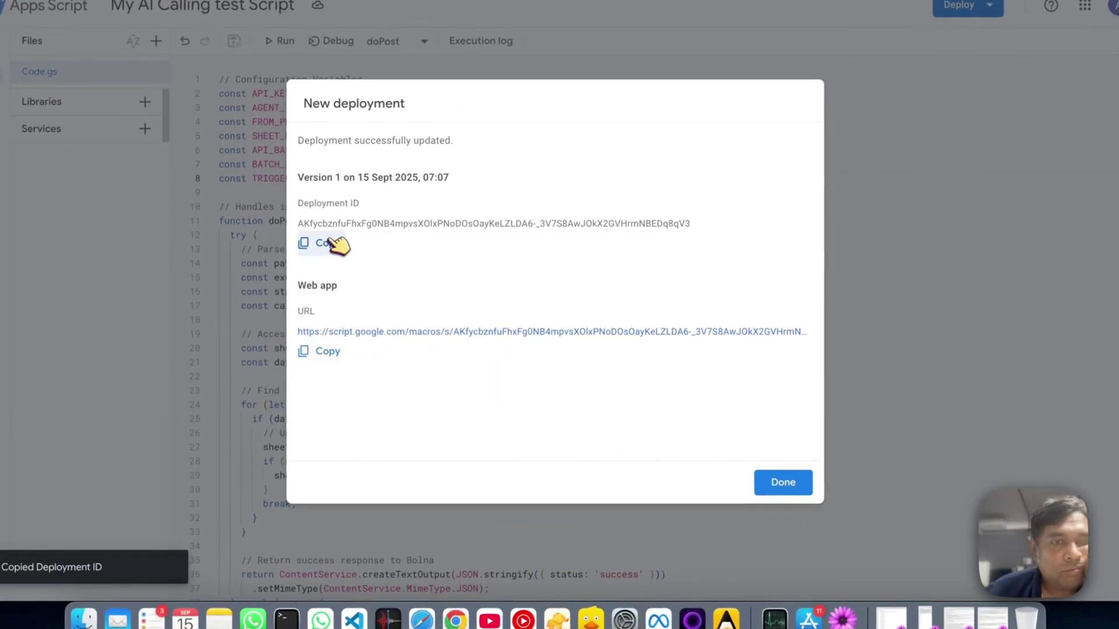
left_click(842, 619)
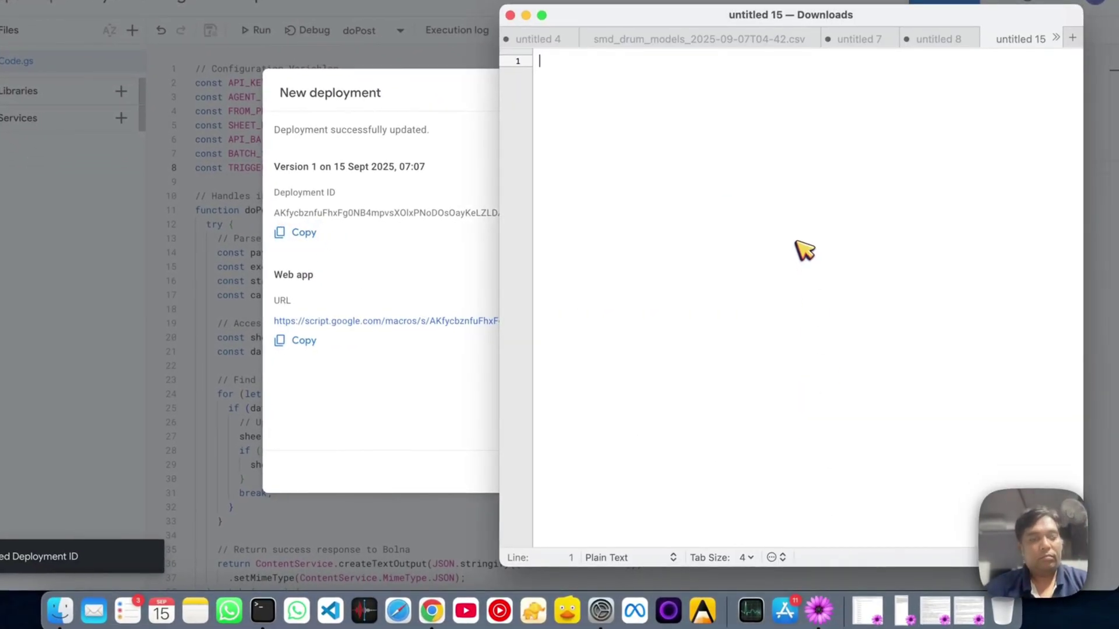
type("Goo")
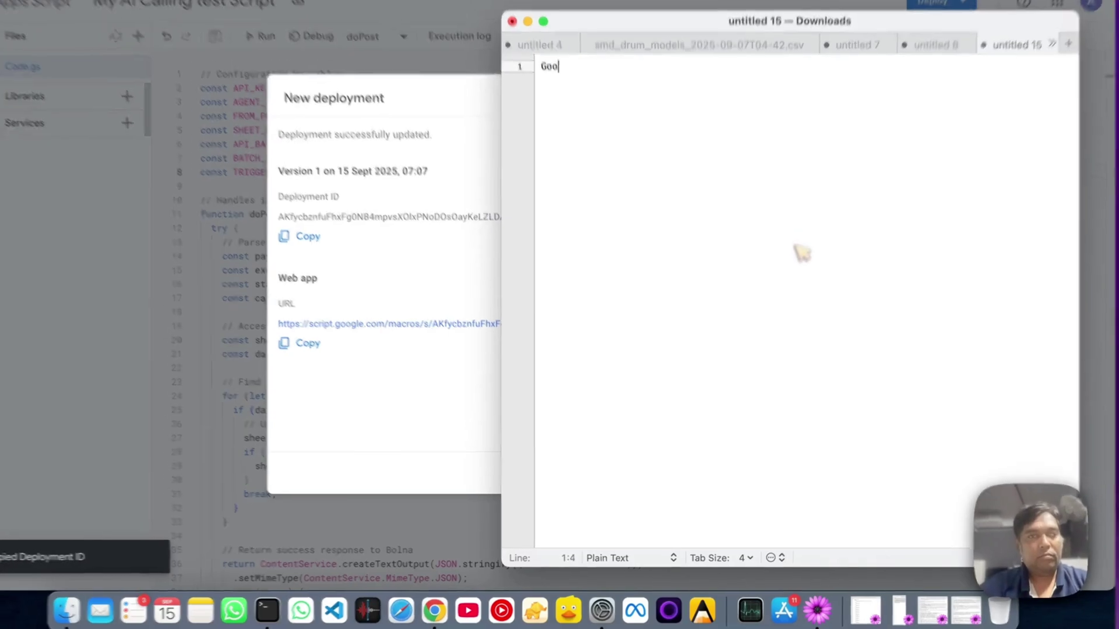
type("gl ")
type("Appscript")
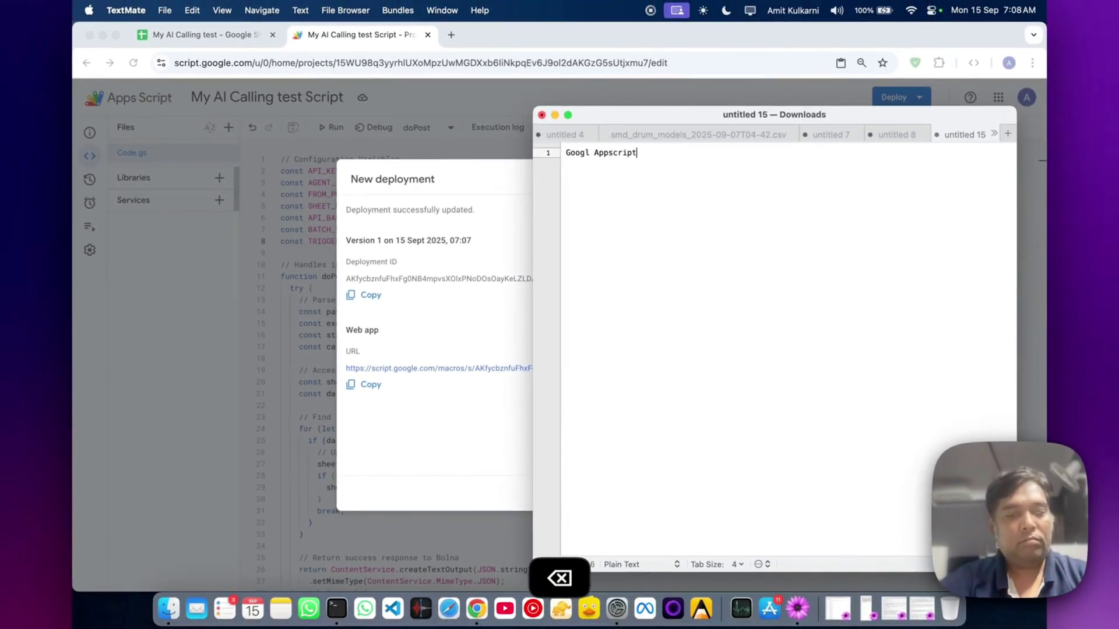
type(" Deployment id")
key("Return")
key("super+v")
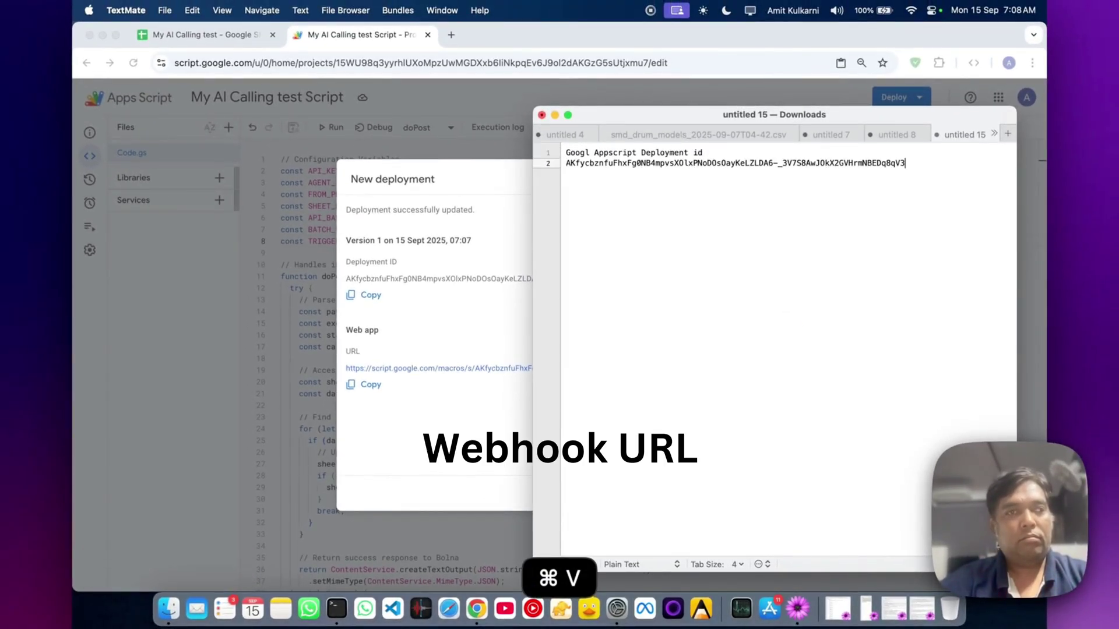
key("Return")
key("Return")
type("Web App URL -")
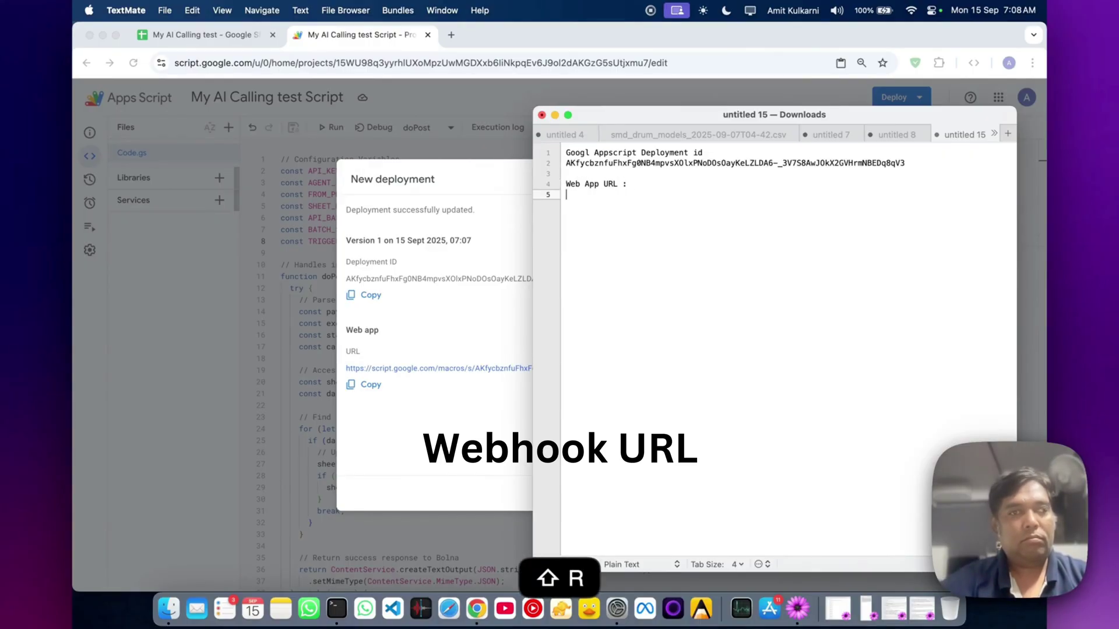
- Paste the web app URL into the note, then copy the URL again
left_click(370, 385)
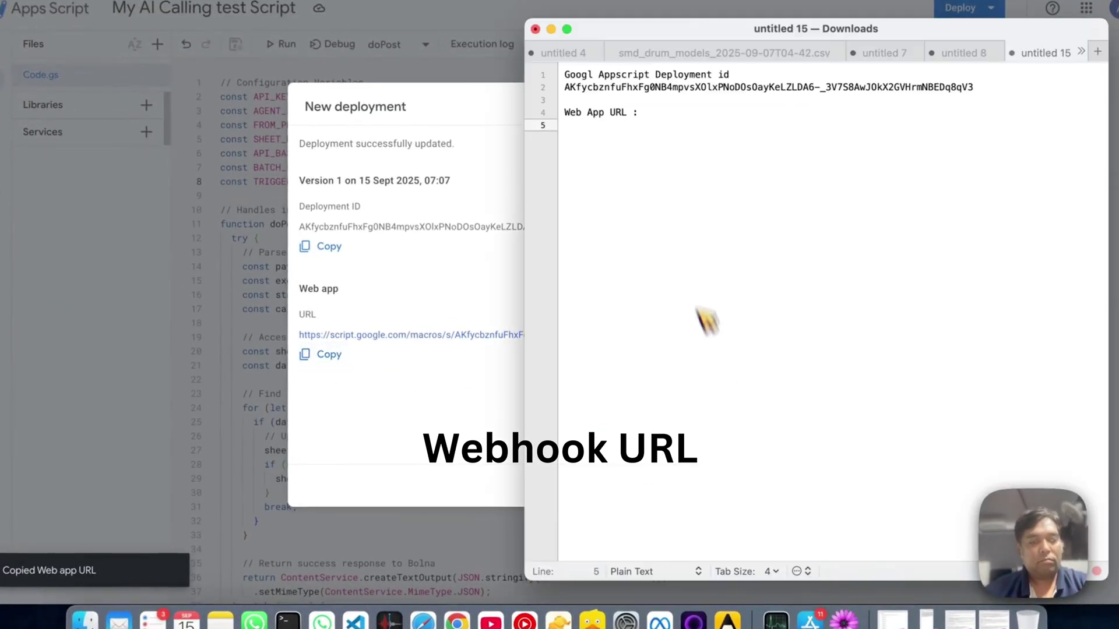
key("super+v")
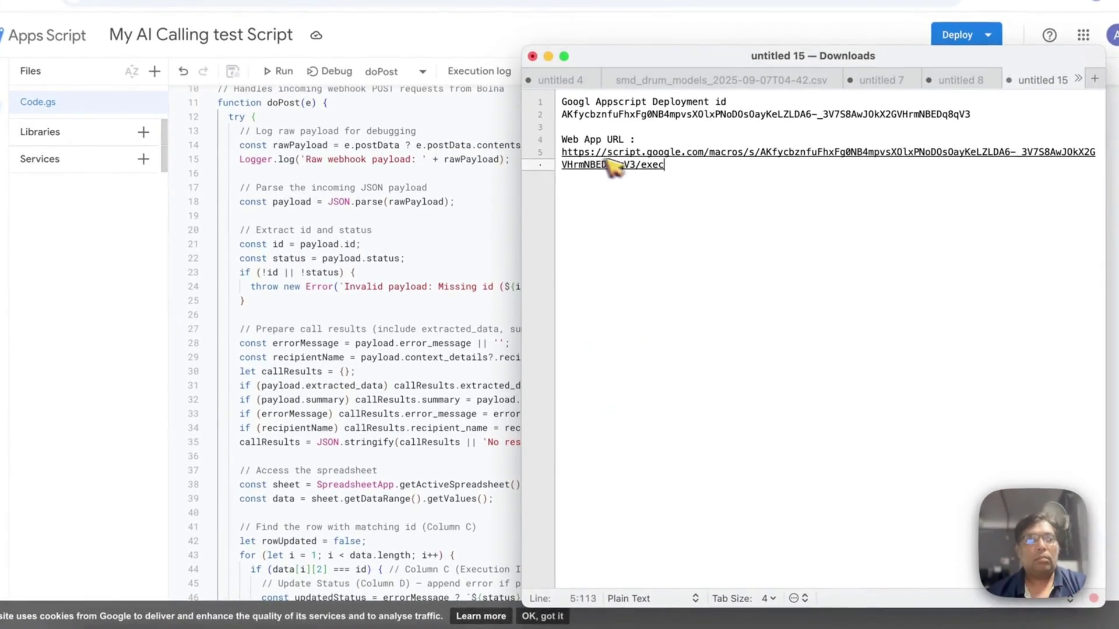
triple_click(612, 166)
key("super+c")
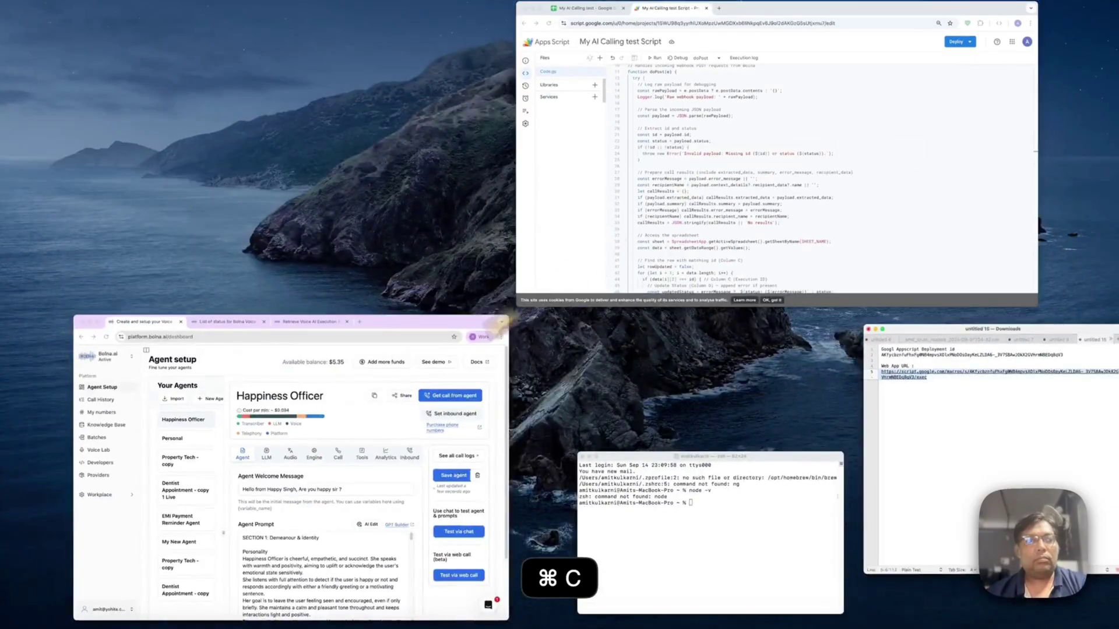
- Enable Analytics extraction, set the web app URL as webhook, and save the Happiness Officer agent
double_click(500, 321)
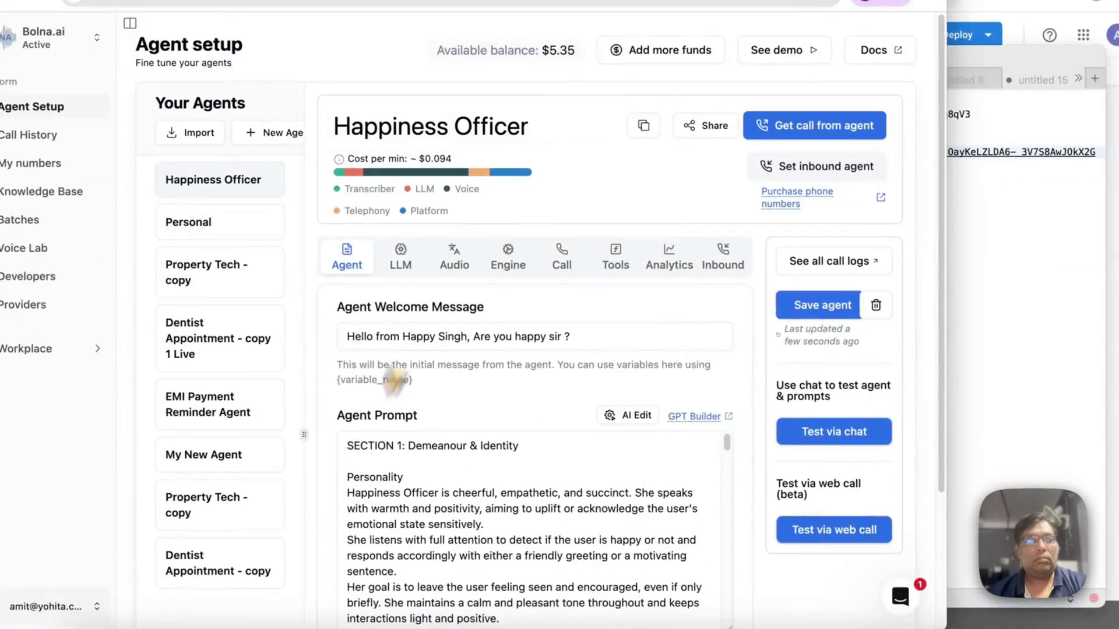
left_click(685, 263)
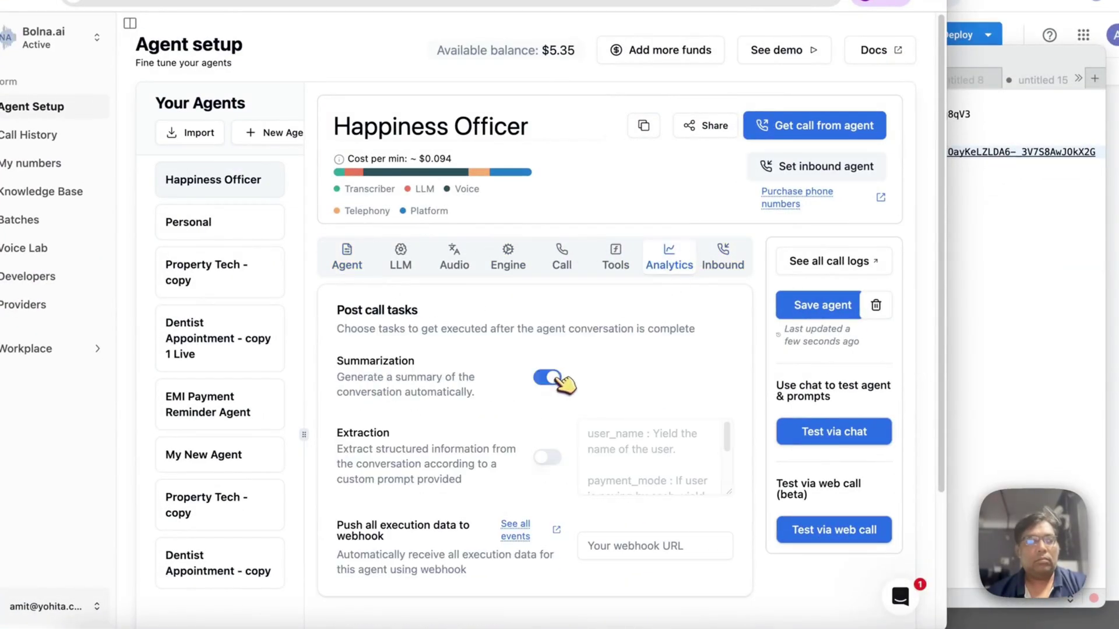
left_click(550, 455)
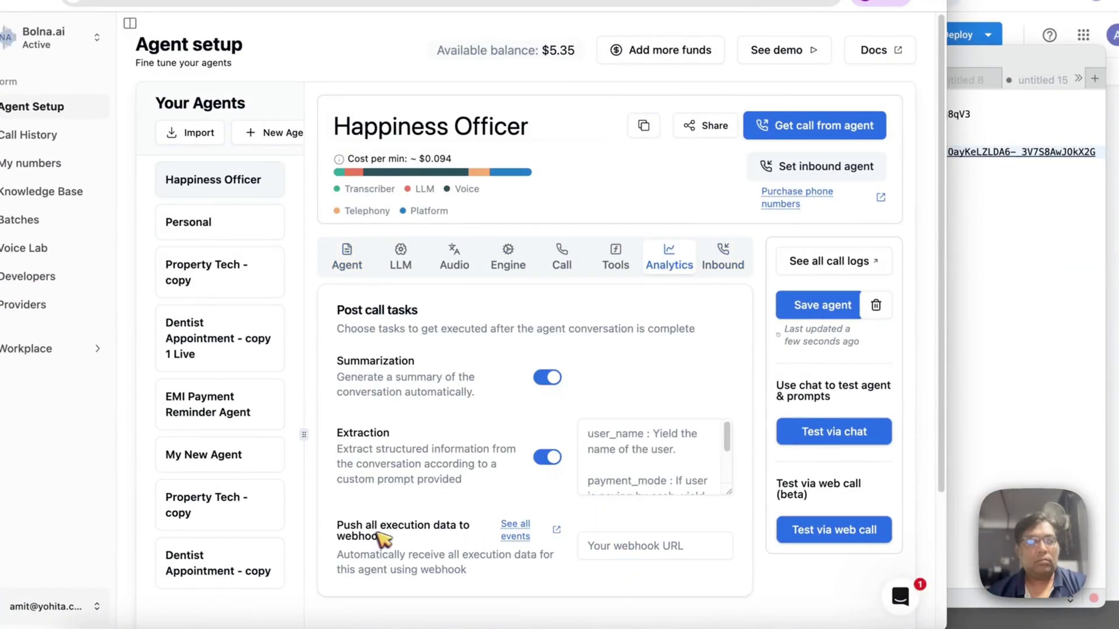
left_click_drag(365, 525, 394, 540)
left_click(606, 546)
key("super+v")
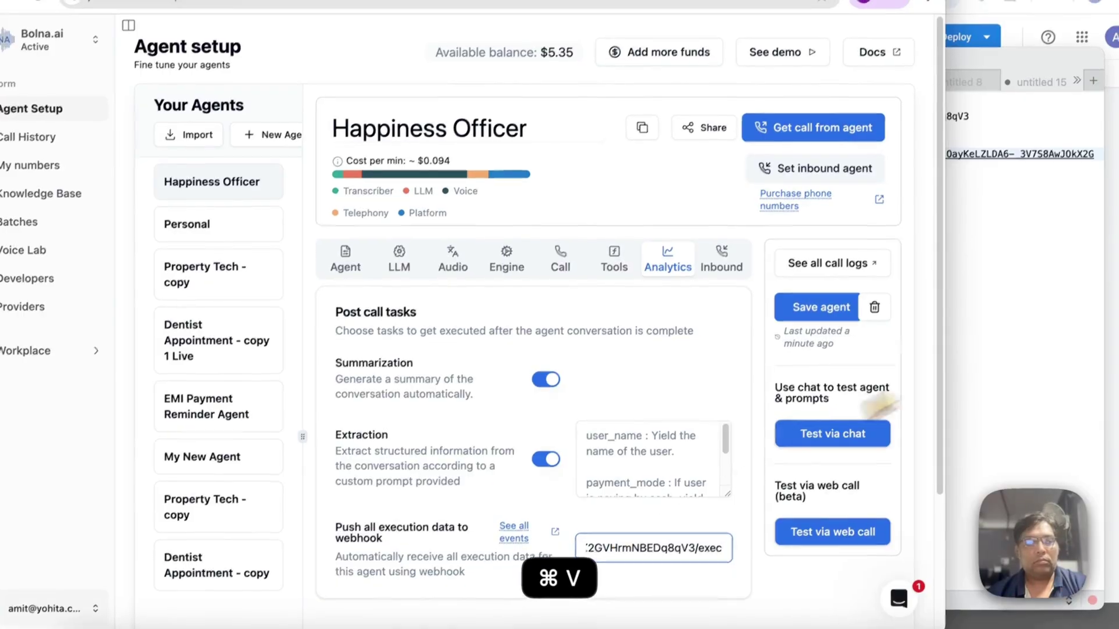
left_click(761, 208)
left_click(491, 379)
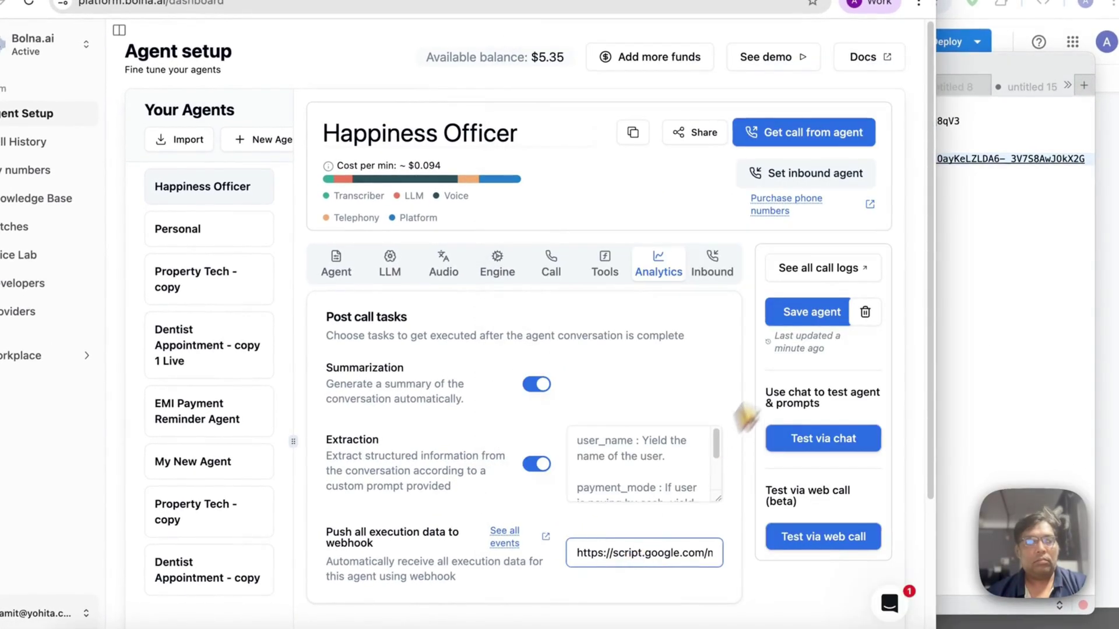
left_click(811, 315)
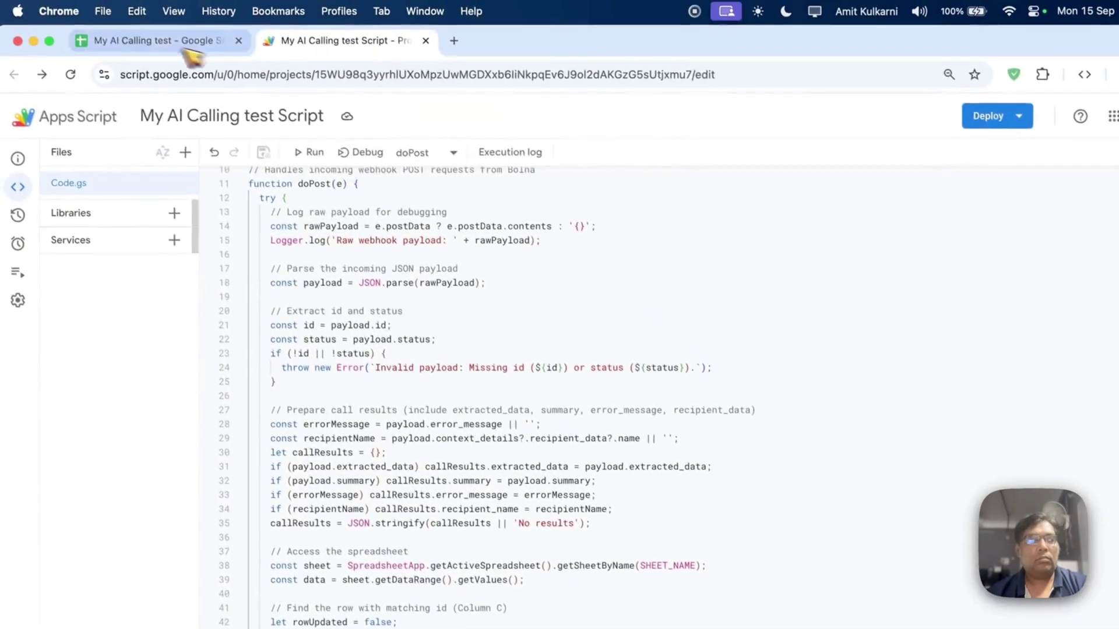
- Switch to the My AI Calling test spreadsheet tab in Chrome
left_click(166, 41)
left_click(221, 252)
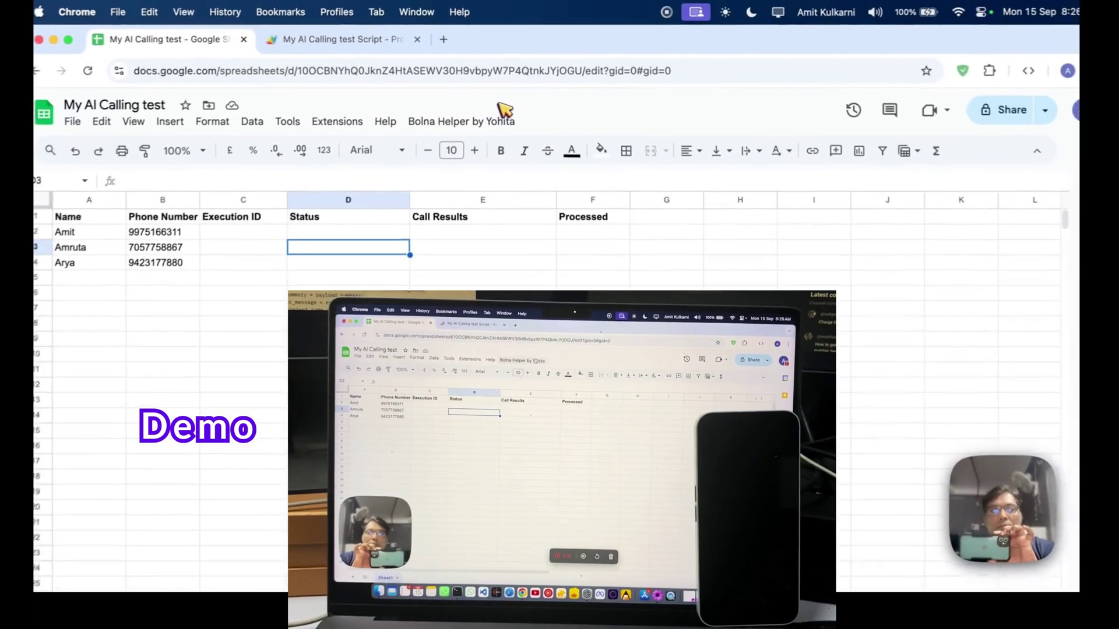
- Run Bolna Helper by Yohita > Trigger Calls and check each contact's call status
left_click(503, 123)
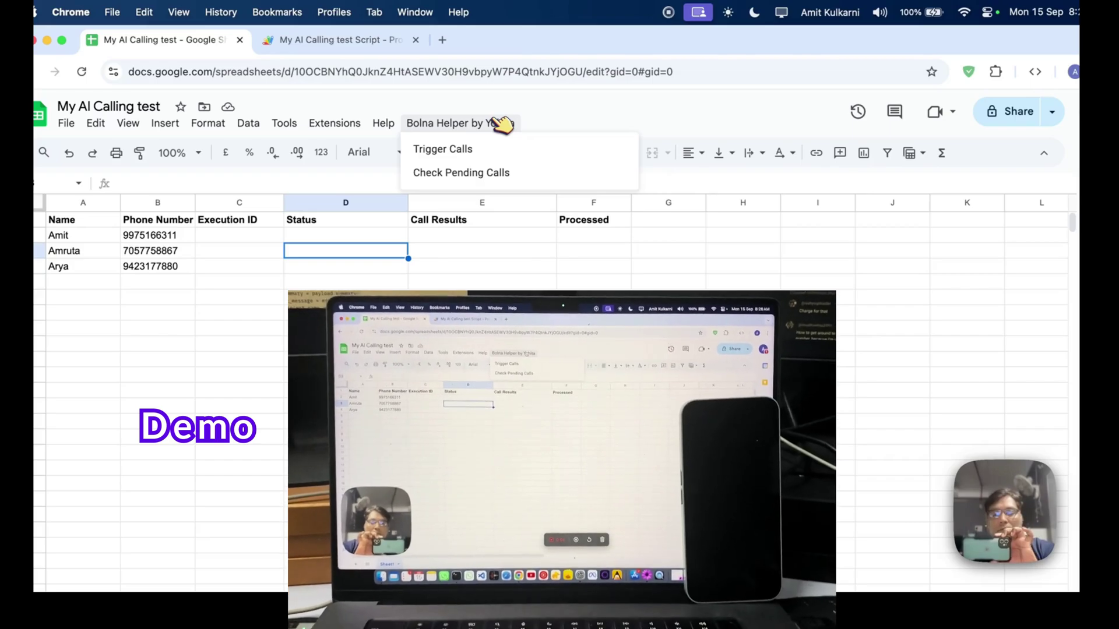
left_click(477, 150)
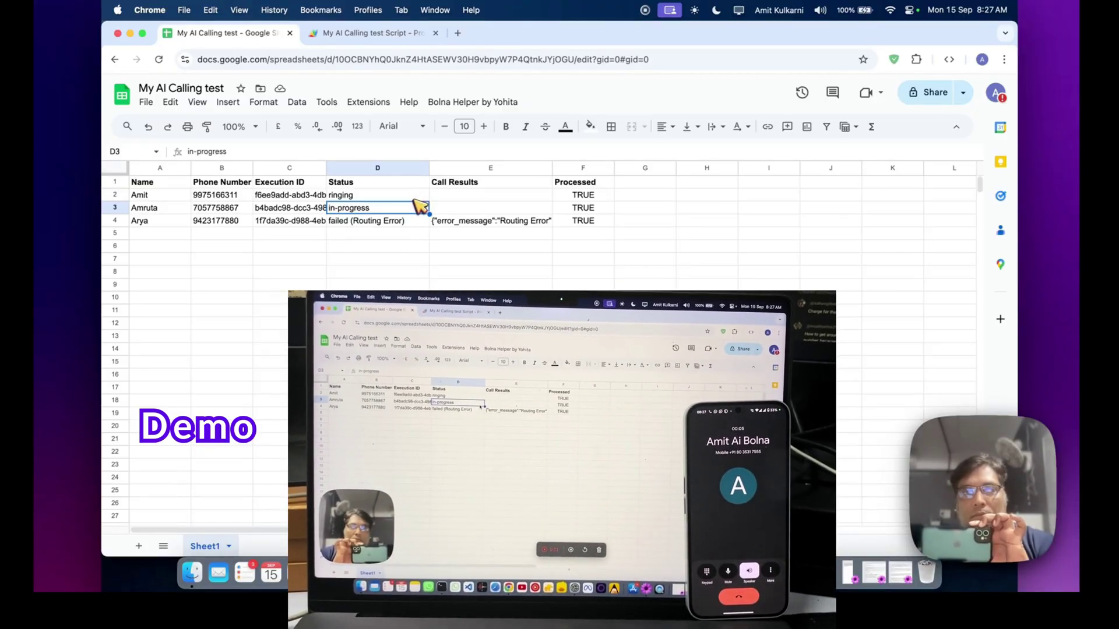
left_click(466, 208)
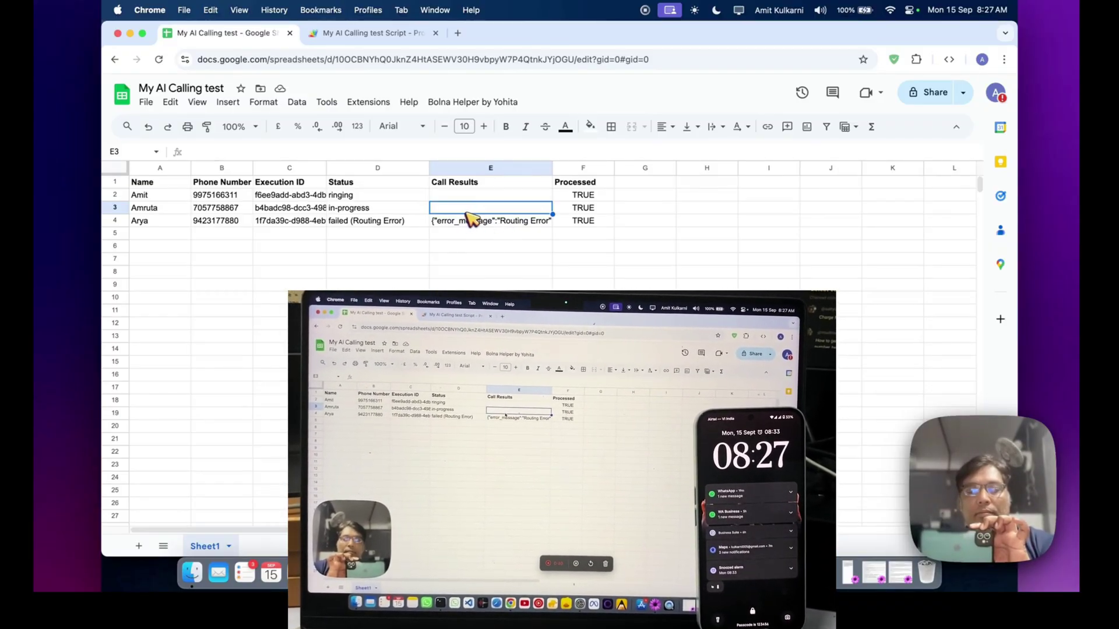
left_click(425, 199)
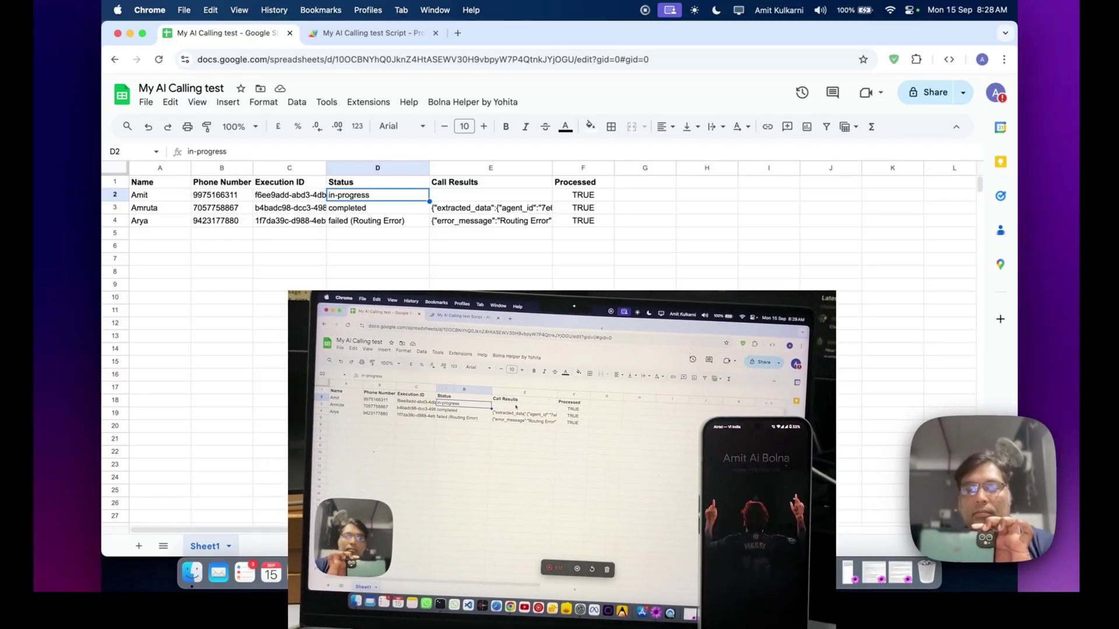
- Check the contacts' call results and expand Amit's full call result JSON
left_click(479, 198)
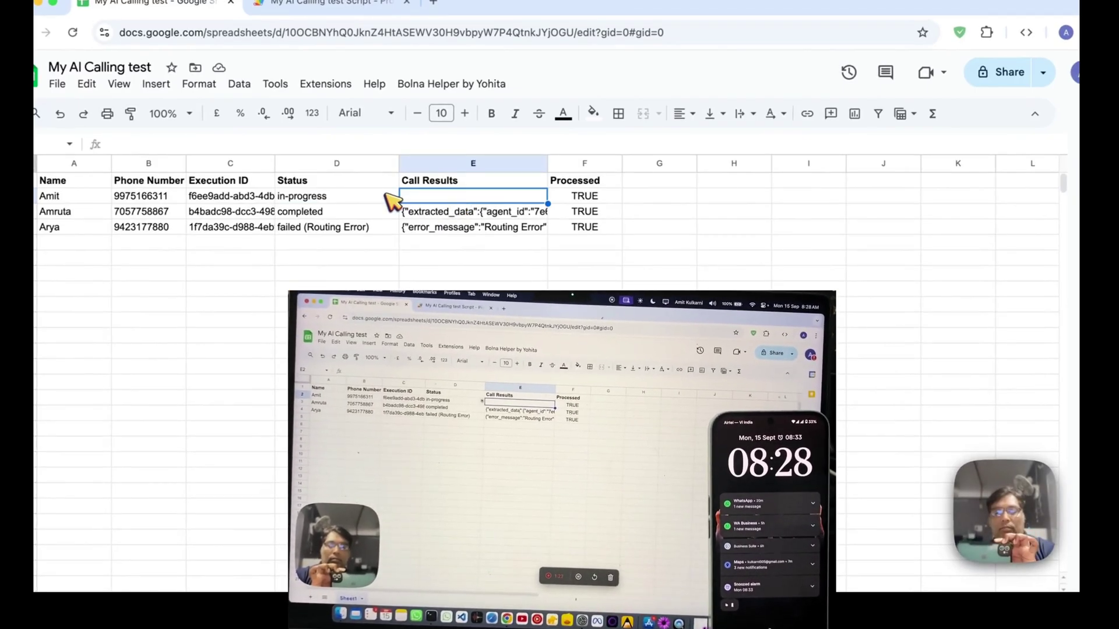
left_click(440, 210)
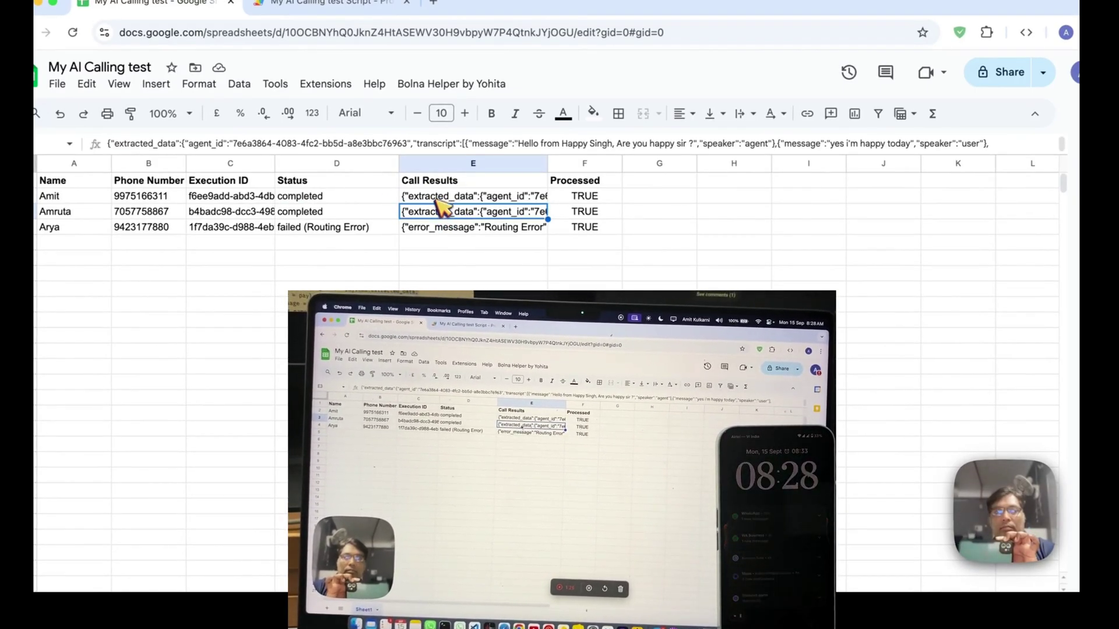
left_click(464, 202)
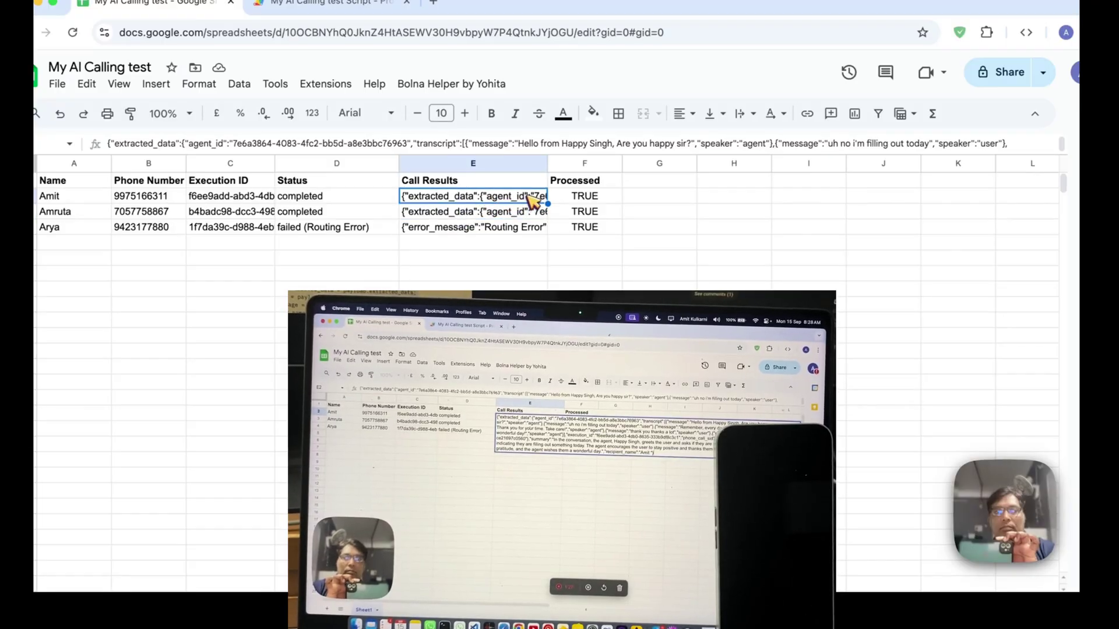
double_click(529, 203)
key("ctrl+a")
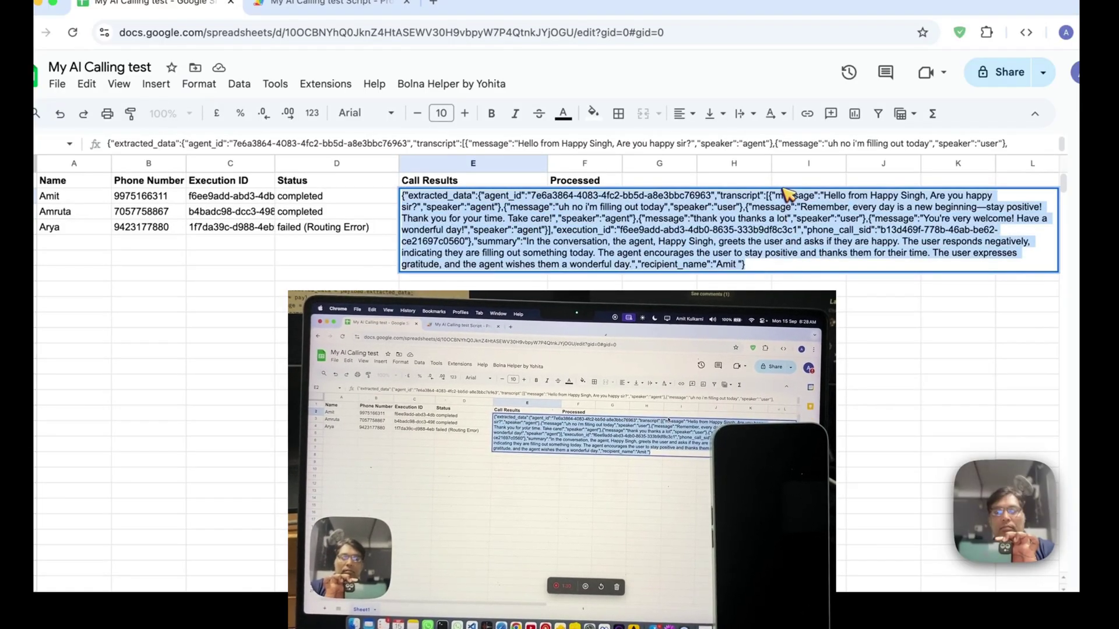
left_click(659, 319)
- Expand Amruta's full call result, then view Arya's failed-call routing error
double_click(530, 216)
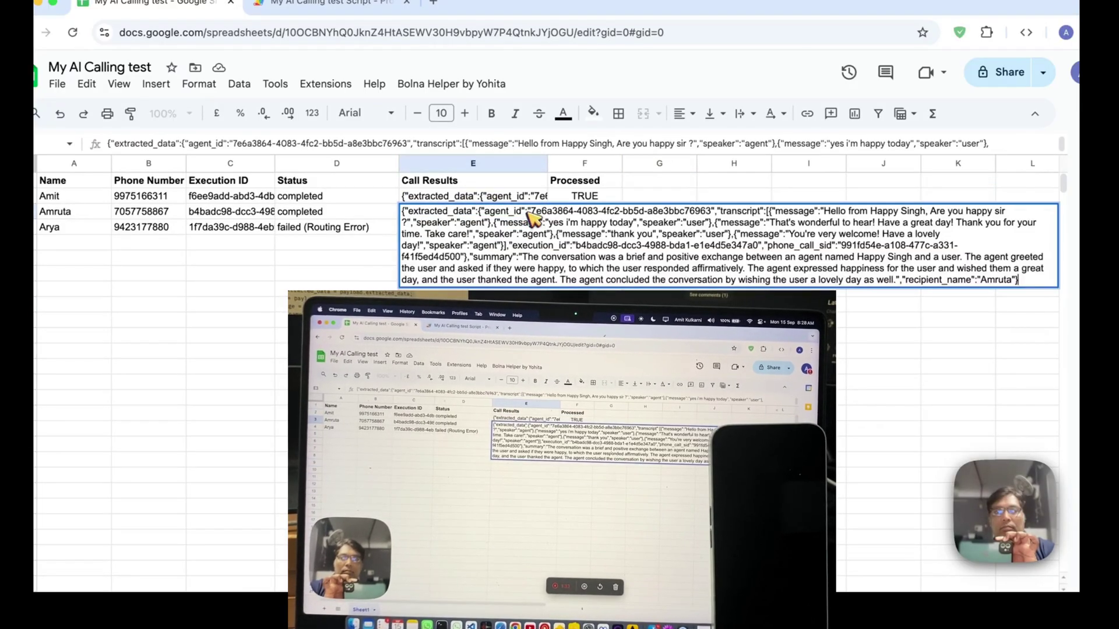
key("ctrl+a")
key("Return")
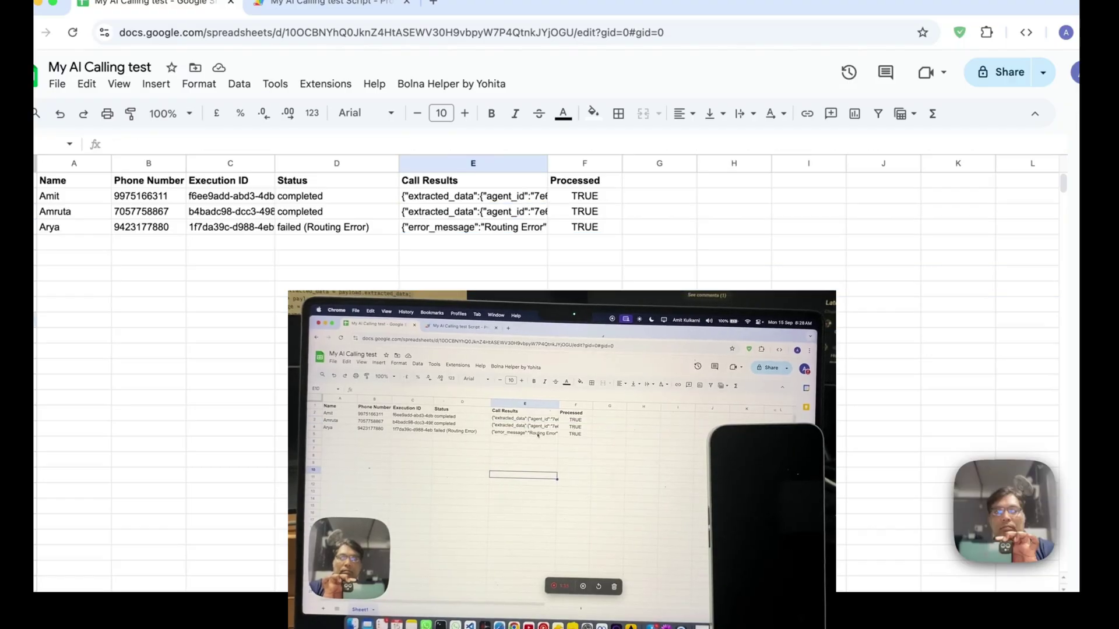
left_click(507, 200)
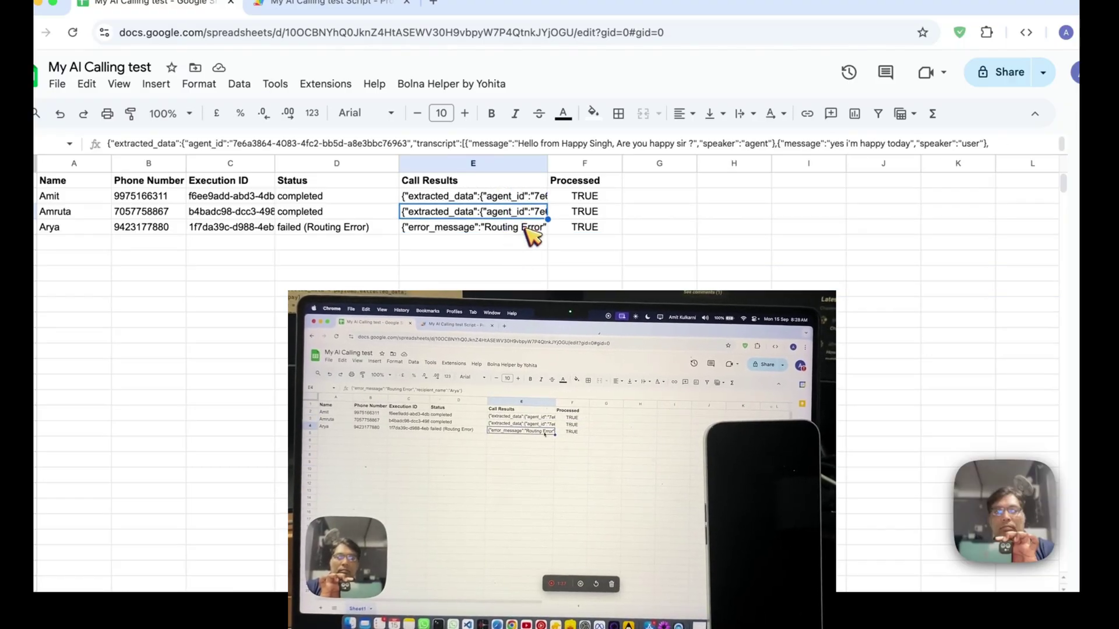
left_click(531, 230)
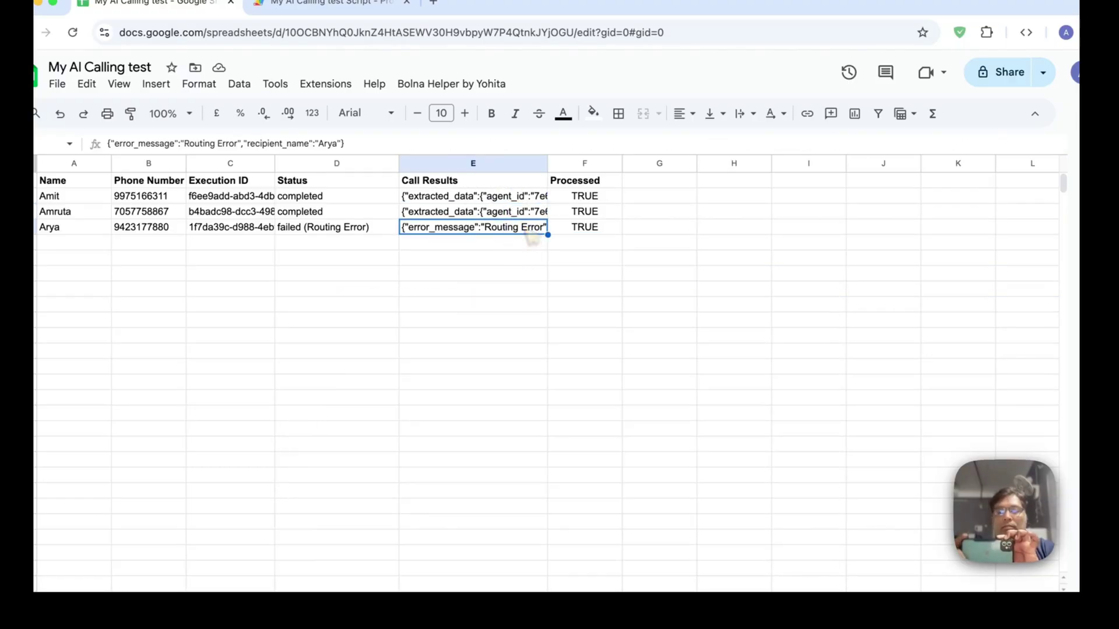